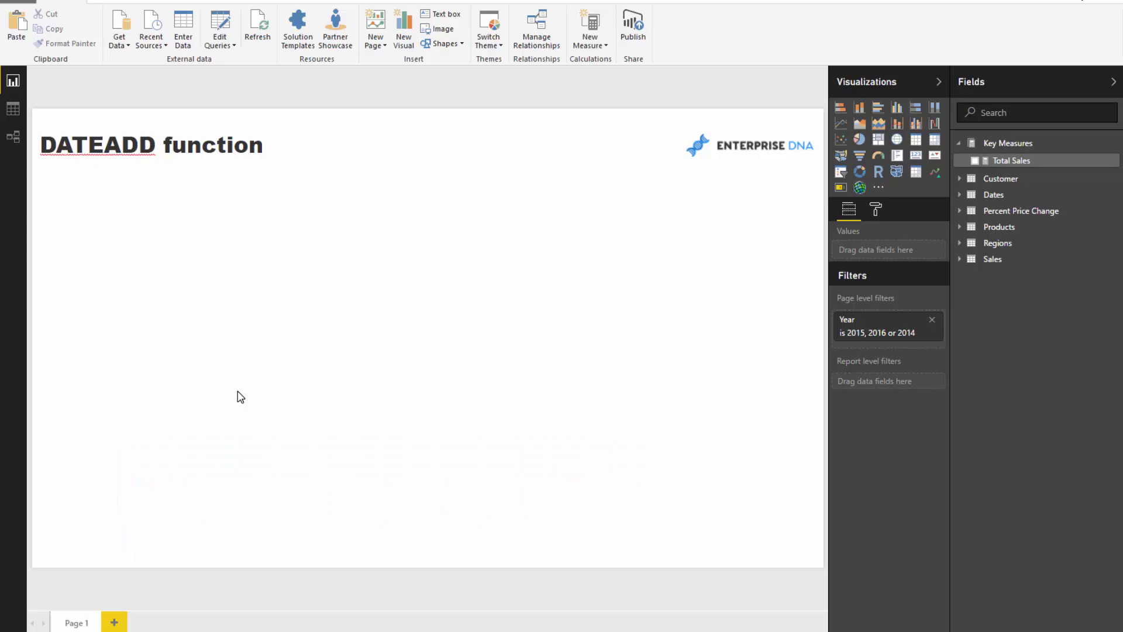
# - Select the 'DATEADD function' title text box on the report page
pyautogui.click(309, 135)
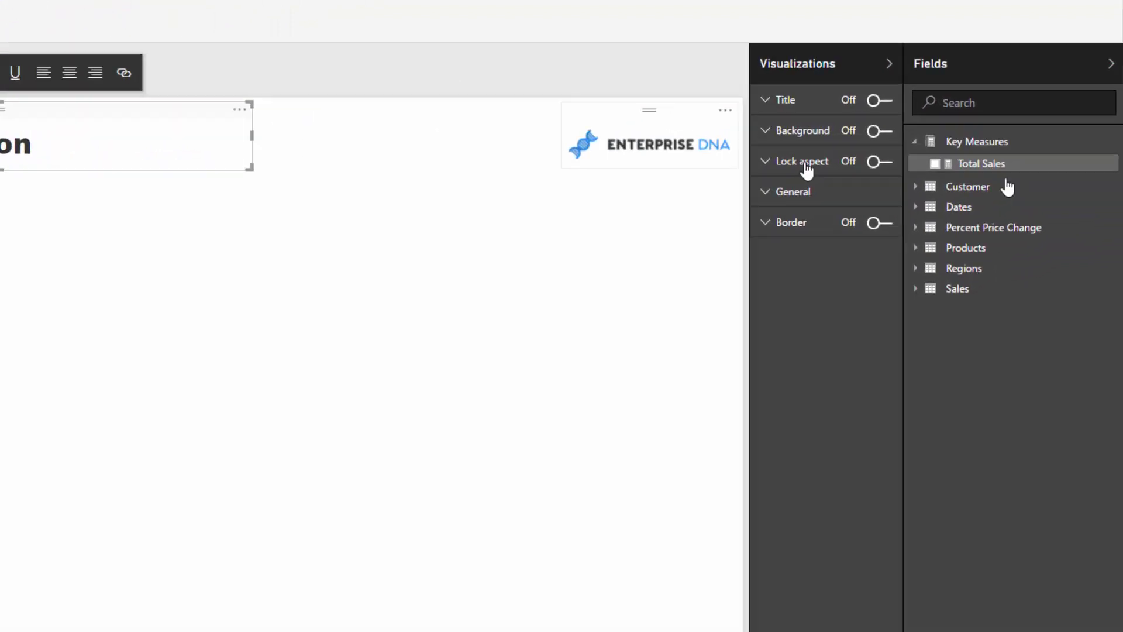
# - Place the Dates table's Date field on the page as plain Date rather than a hierarchy, and resize it
pyautogui.click(771, 268)
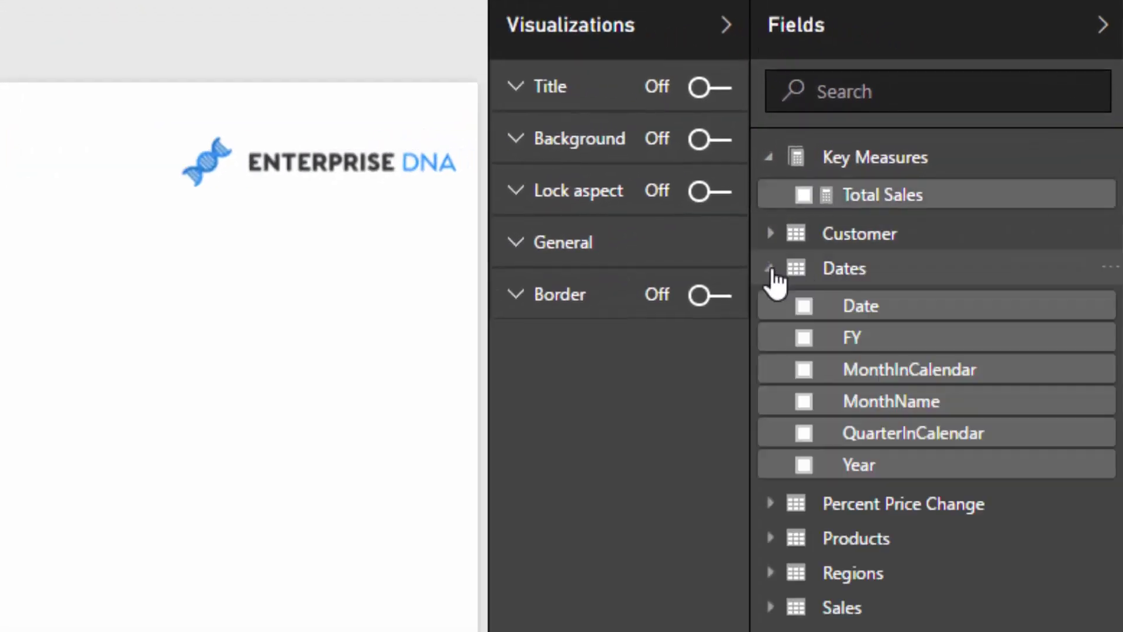
pyautogui.moveTo(901, 304); pyautogui.dragTo(266, 263)
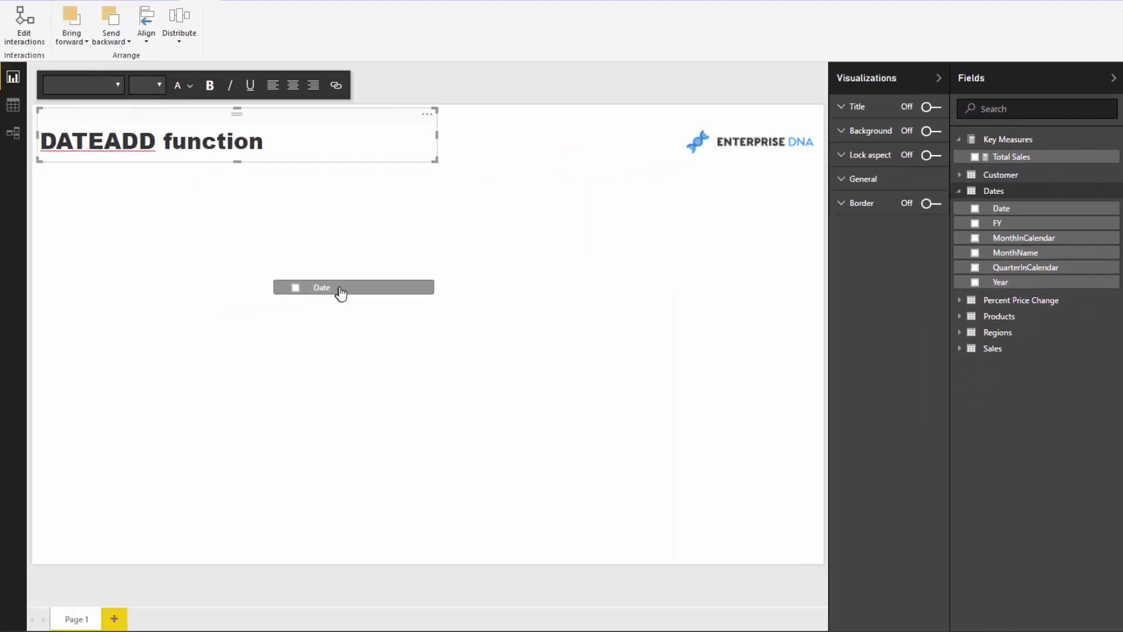
pyautogui.moveTo(267, 152); pyautogui.dragTo(274, 227)
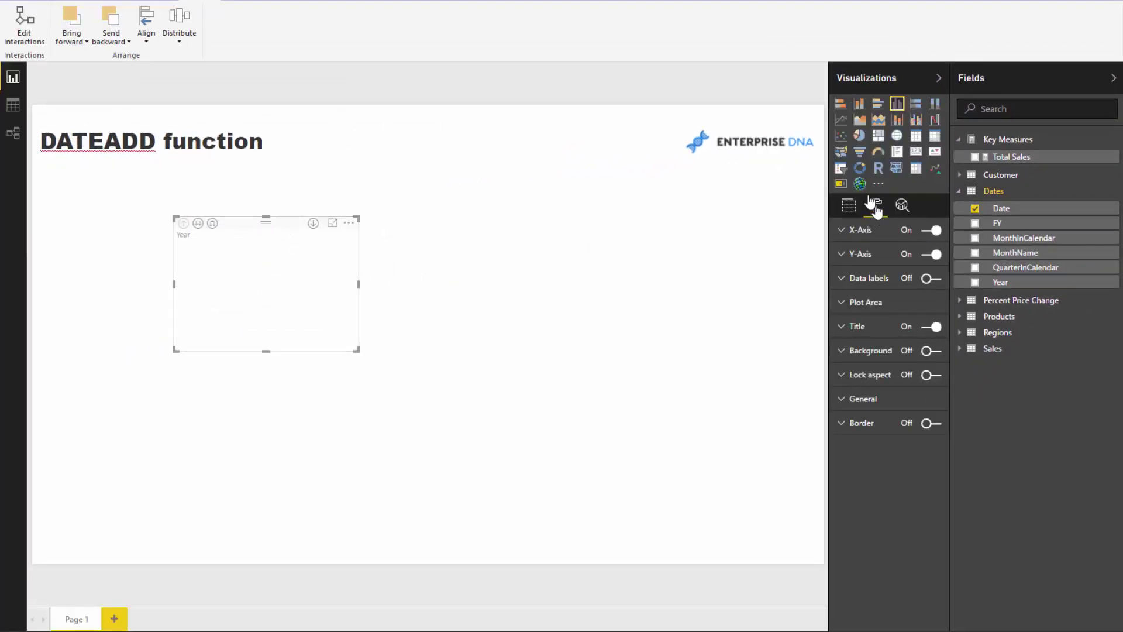
pyautogui.click(849, 206)
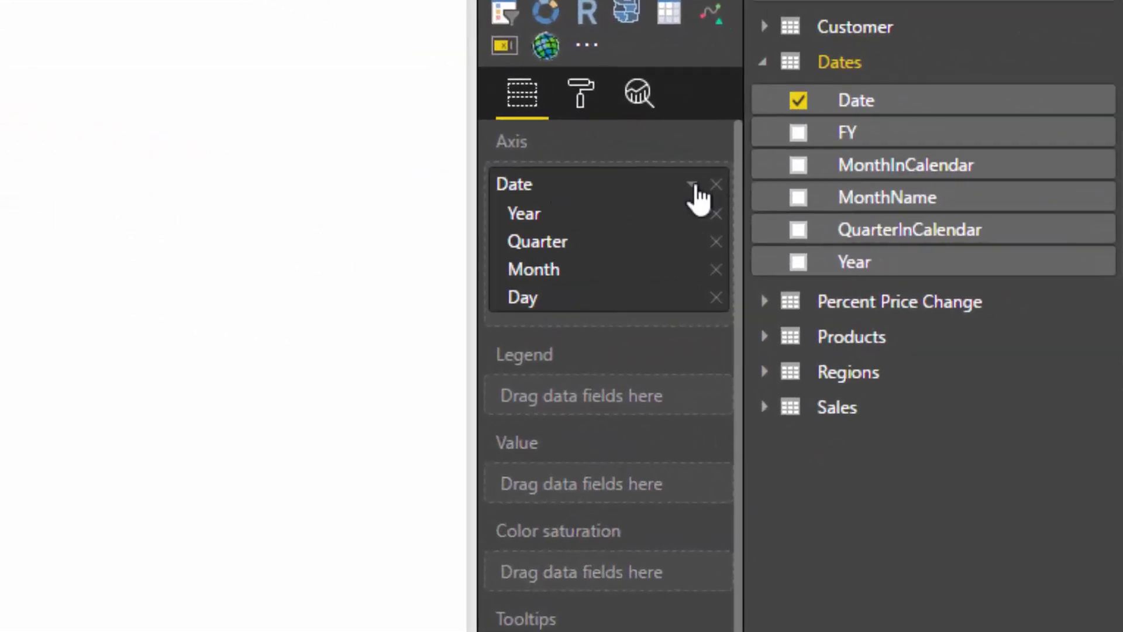
pyautogui.click(692, 186)
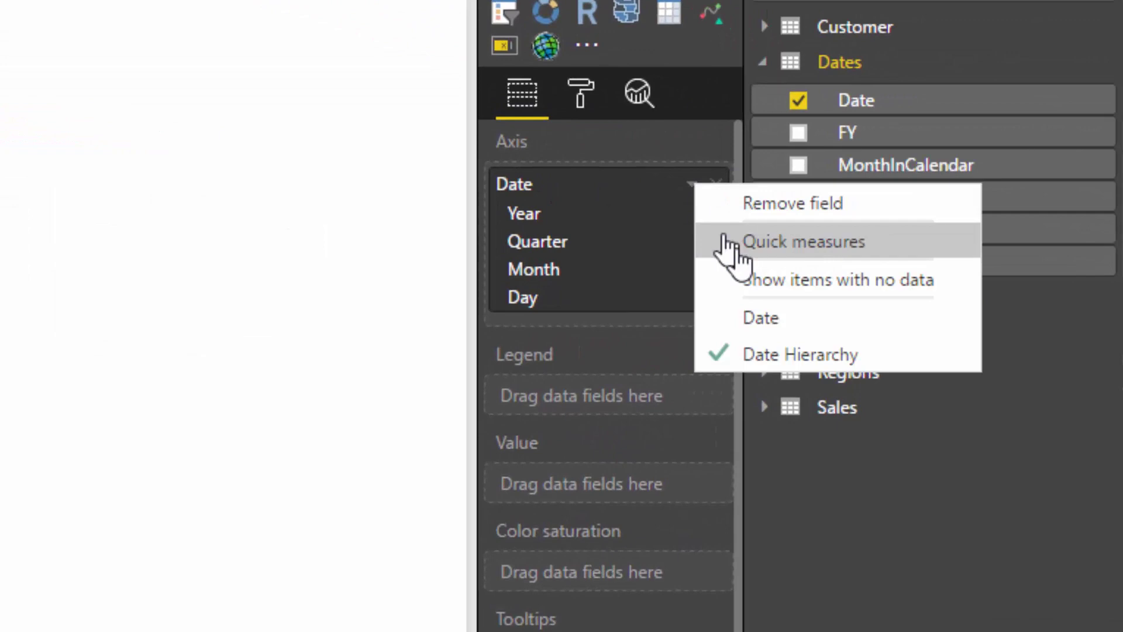
pyautogui.click(789, 319)
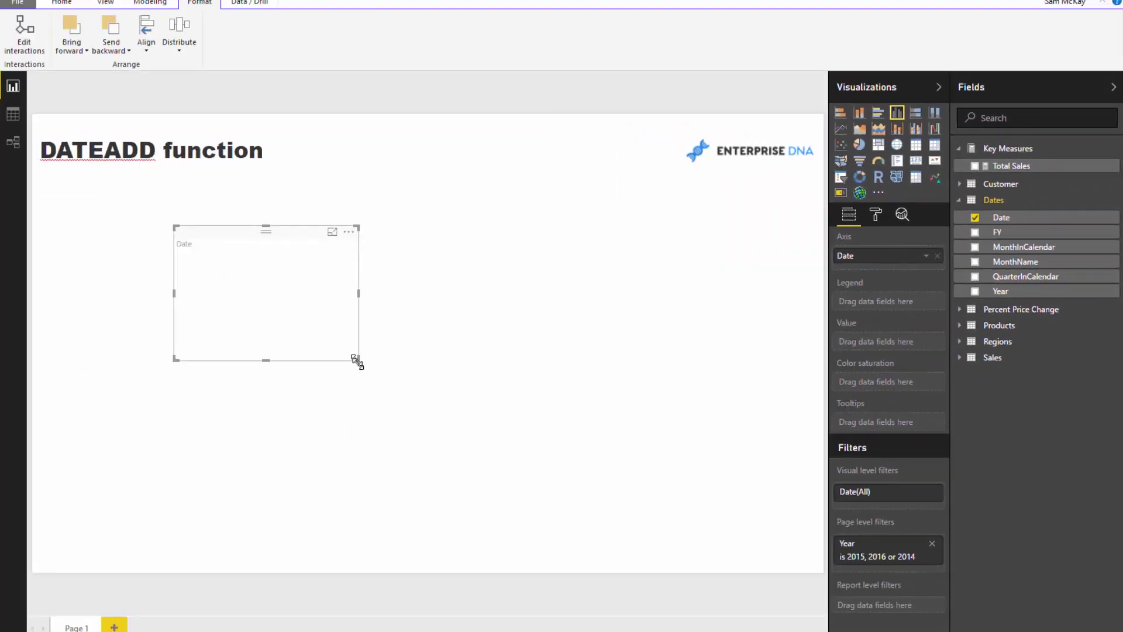
pyautogui.moveTo(357, 359); pyautogui.dragTo(563, 536)
pyautogui.moveTo(412, 493); pyautogui.dragTo(440, 451)
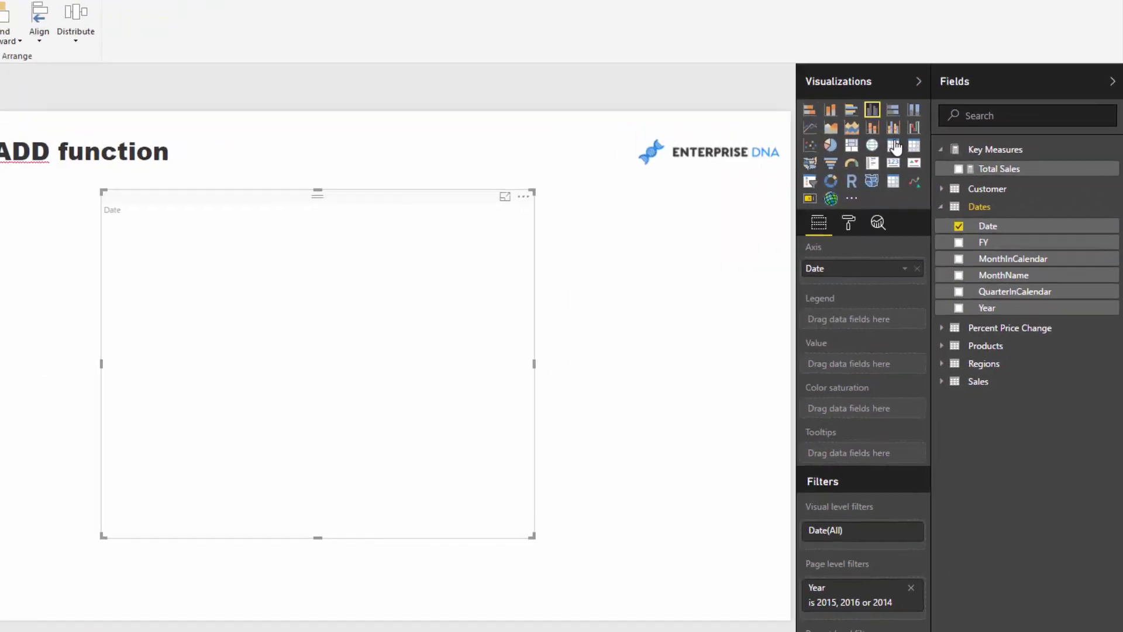
# - Make it a table with Total Sales, review the Total Sales formula, and add a Year visual
pyautogui.click(916, 145)
pyautogui.moveTo(1012, 167); pyautogui.dragTo(910, 265)
pyautogui.moveTo(675, 404); pyautogui.dragTo(676, 404)
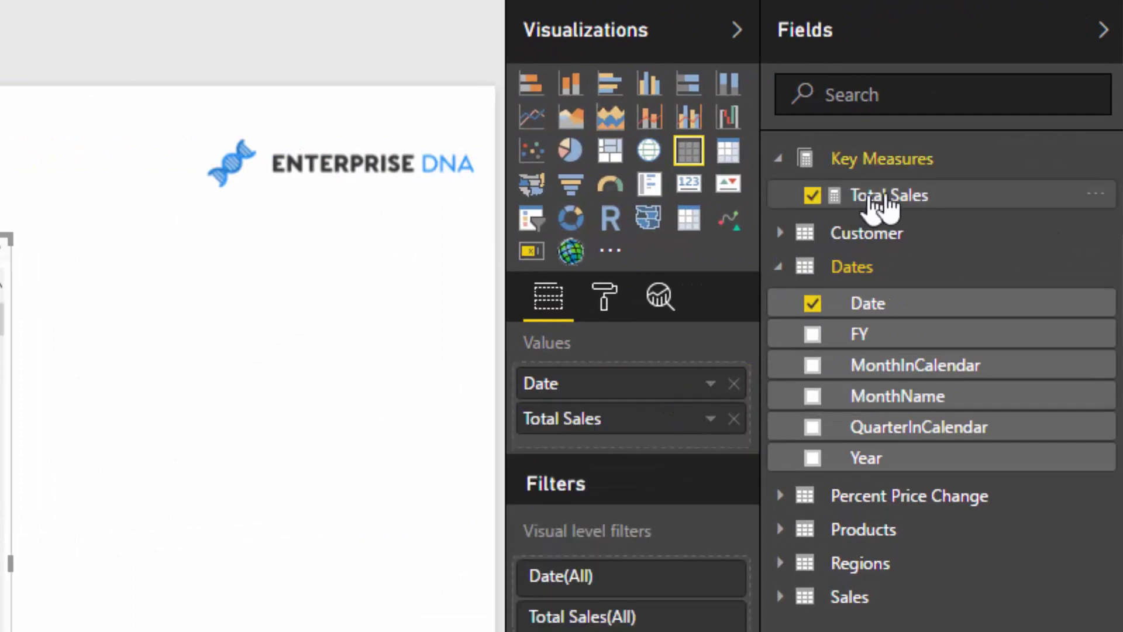
pyautogui.click(883, 202)
pyautogui.moveTo(616, 163); pyautogui.dragTo(229, 154)
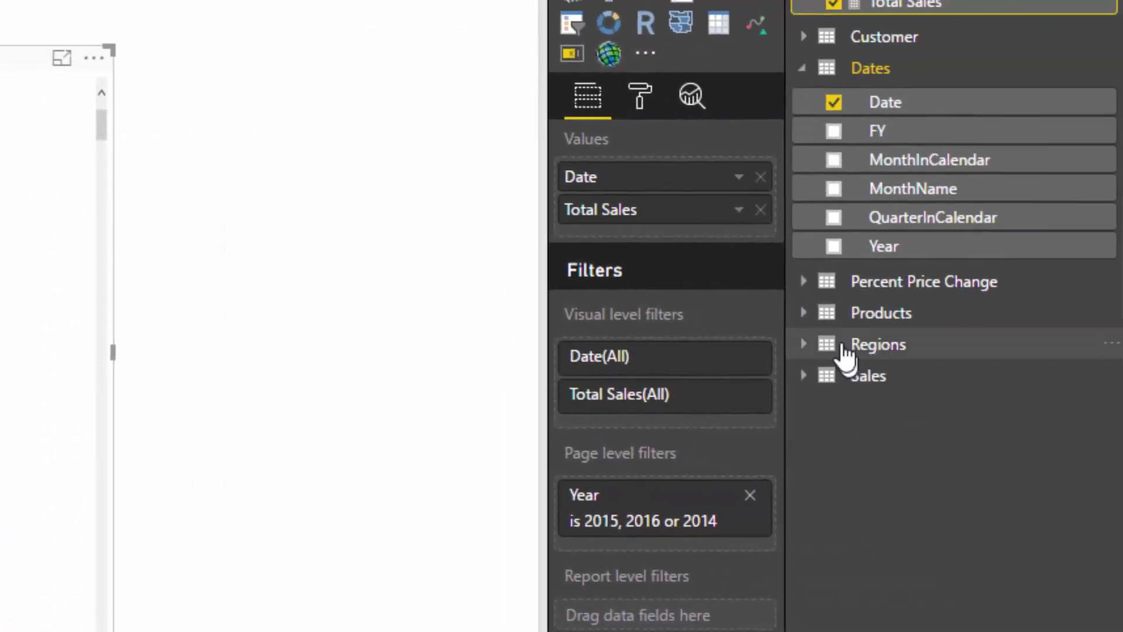
pyautogui.moveTo(845, 248); pyautogui.dragTo(168, 313)
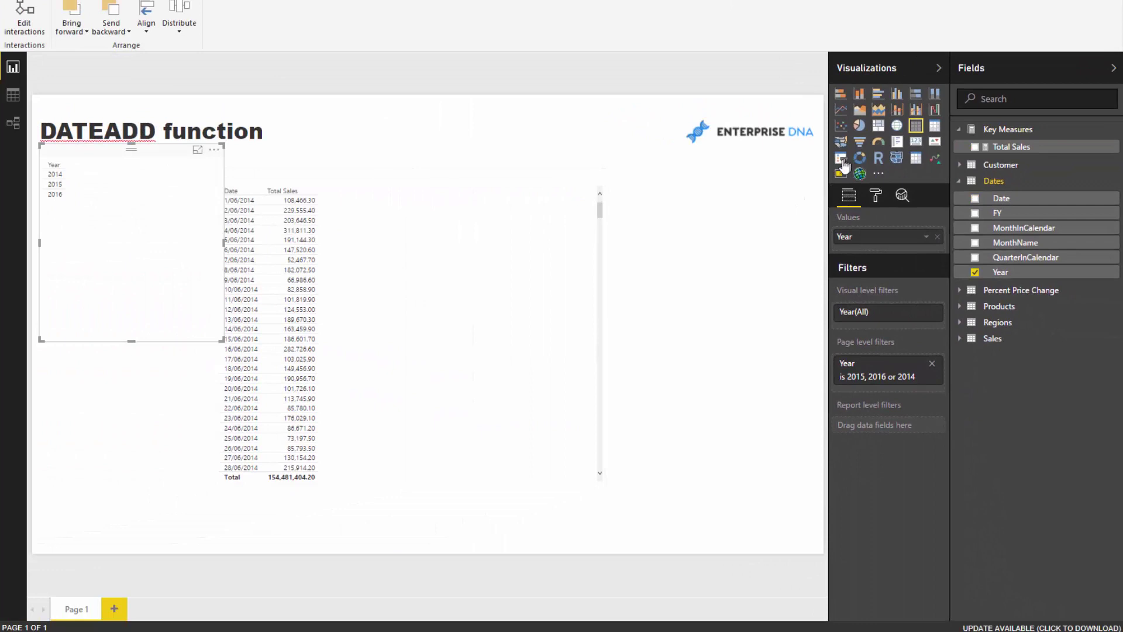
# - Convert Year to a compact multi-select slicer with 2015 and 2016 ticked
pyautogui.click(844, 164)
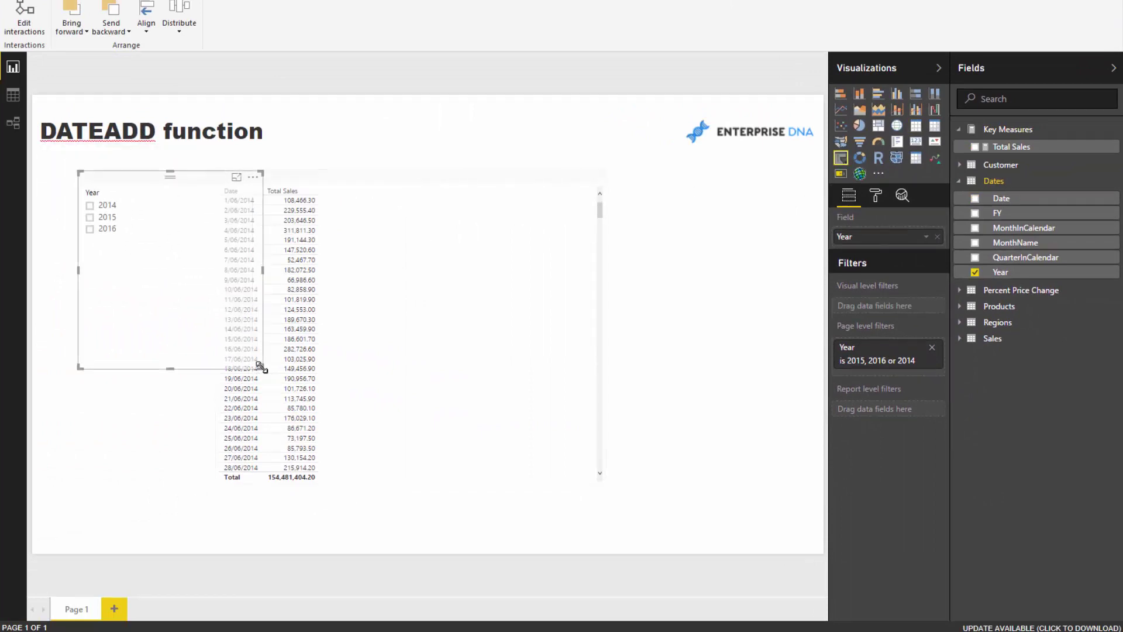
pyautogui.moveTo(260, 366); pyautogui.dragTo(143, 265)
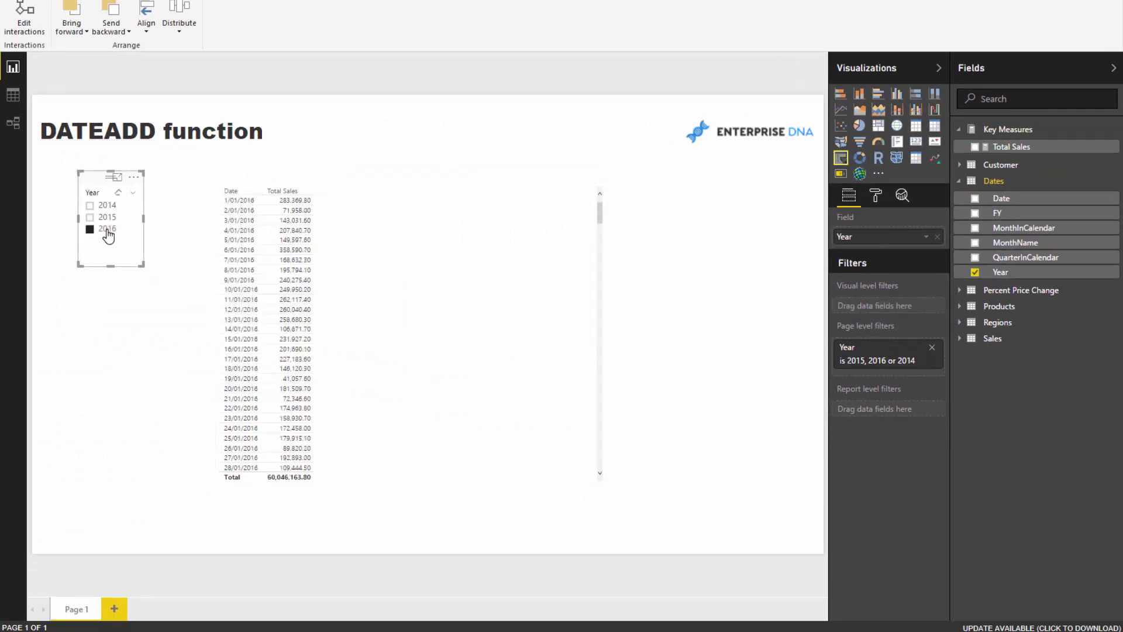
pyautogui.click(90, 217)
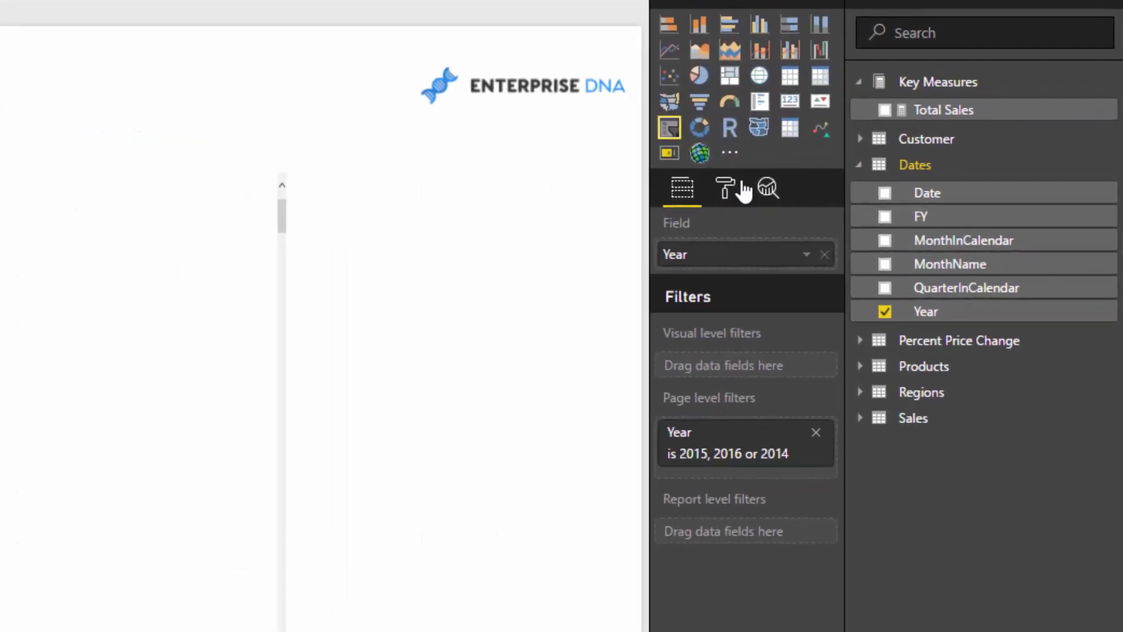
pyautogui.click(876, 195)
pyautogui.click(868, 239)
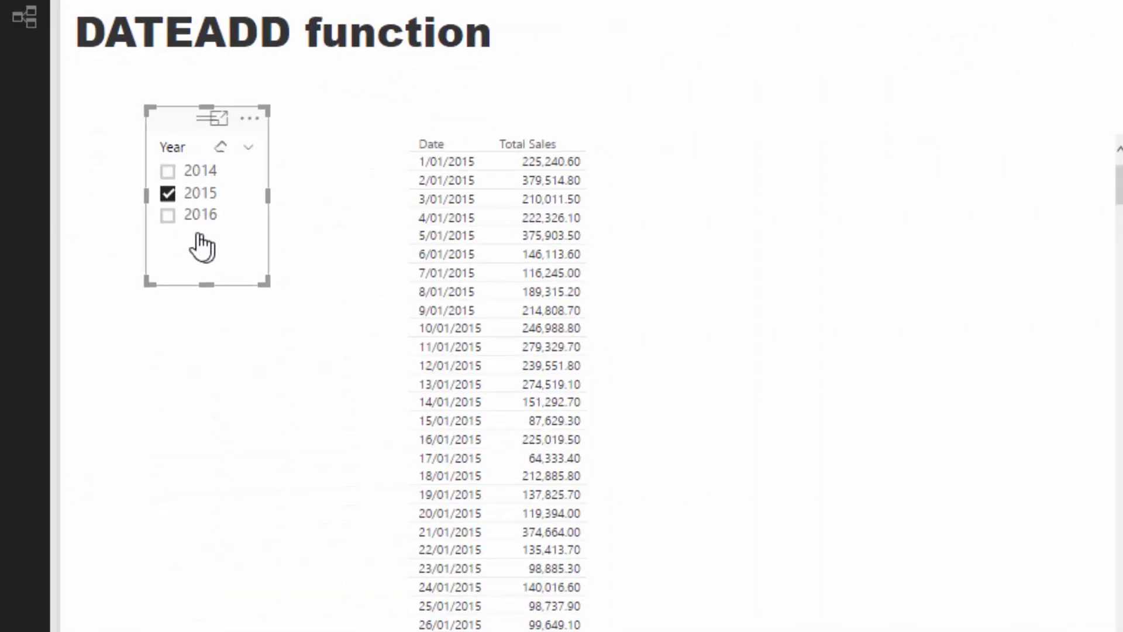
pyautogui.click(168, 215)
pyautogui.moveTo(166, 116); pyautogui.dragTo(172, 113)
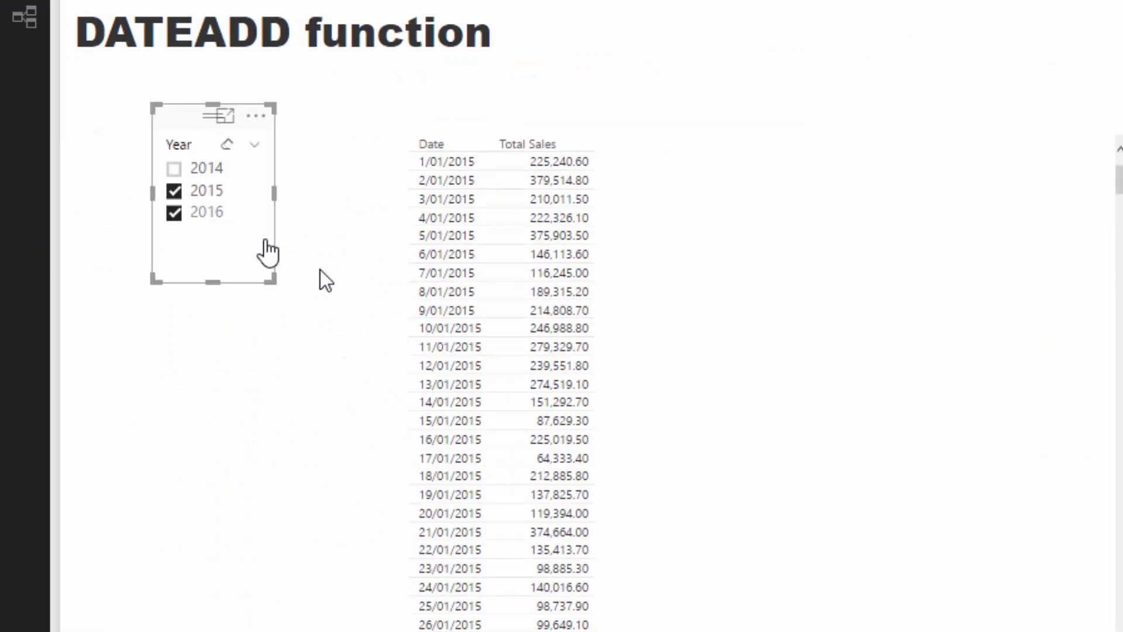
pyautogui.click(269, 355)
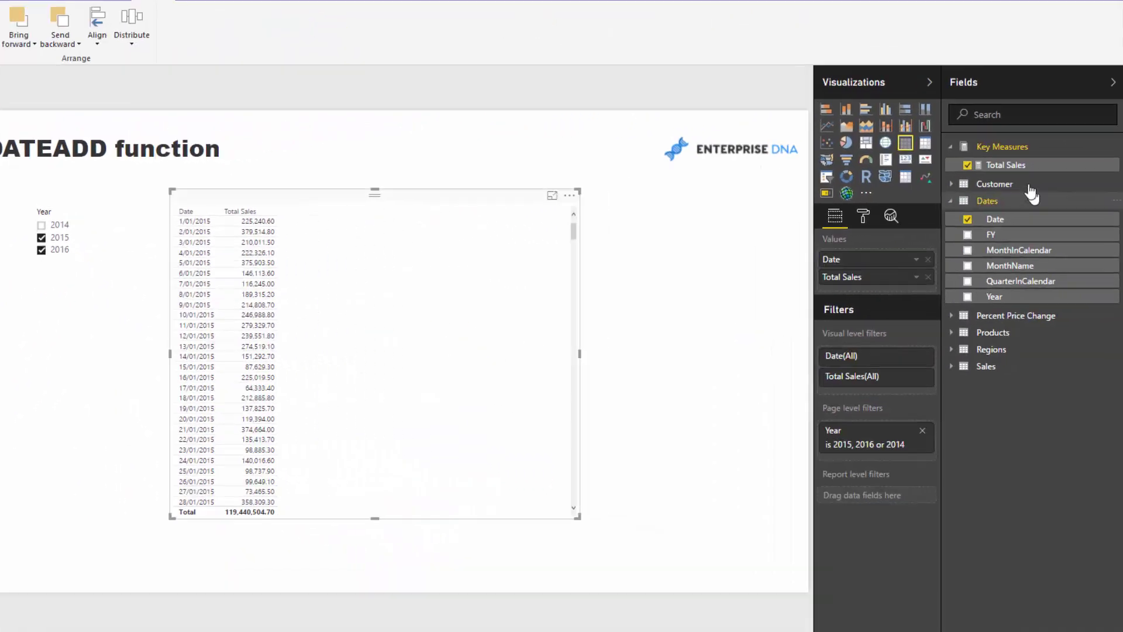
# - Inspect the Total Sales formula, SUM of Sales[Total Revenue], and return to the Home ribbon
pyautogui.click(997, 166)
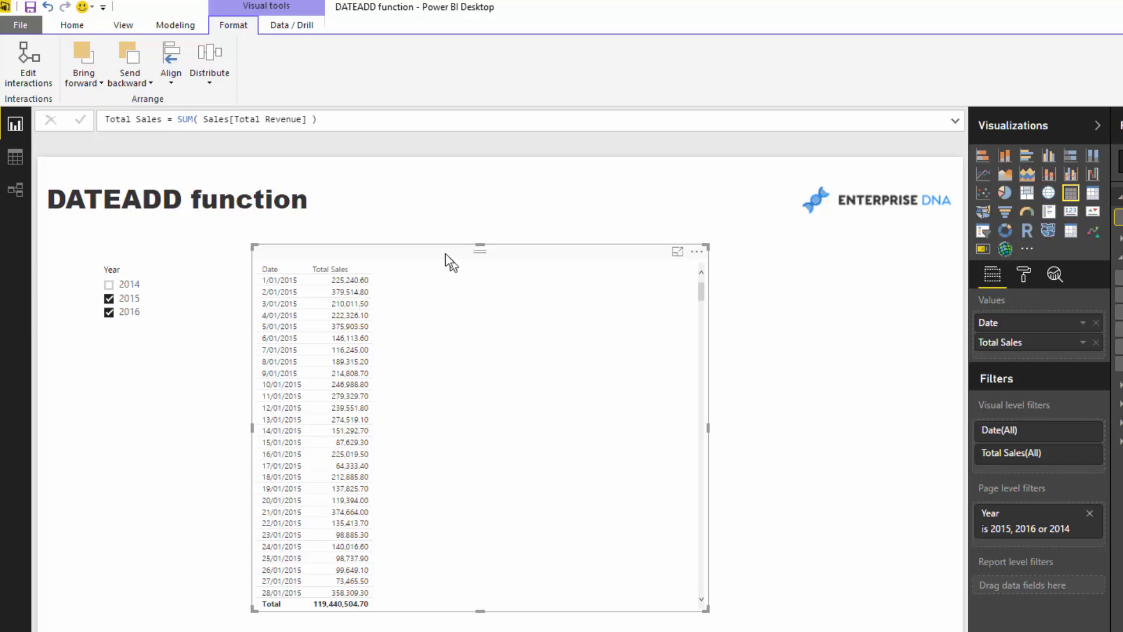
pyautogui.click(70, 24)
pyautogui.click(237, 26)
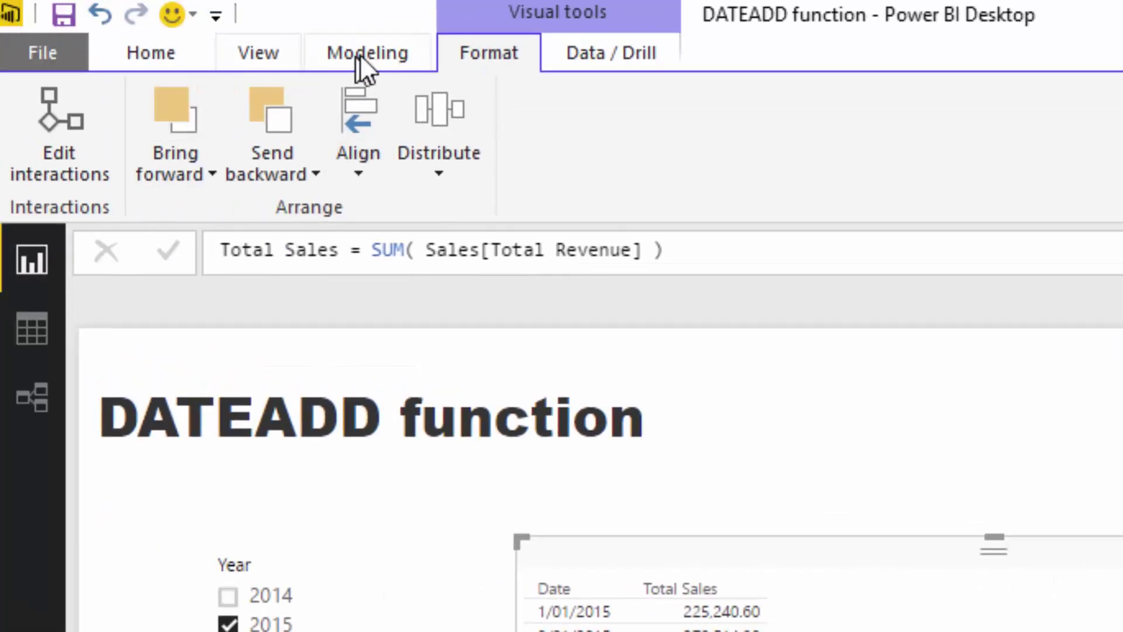
pyautogui.click(162, 59)
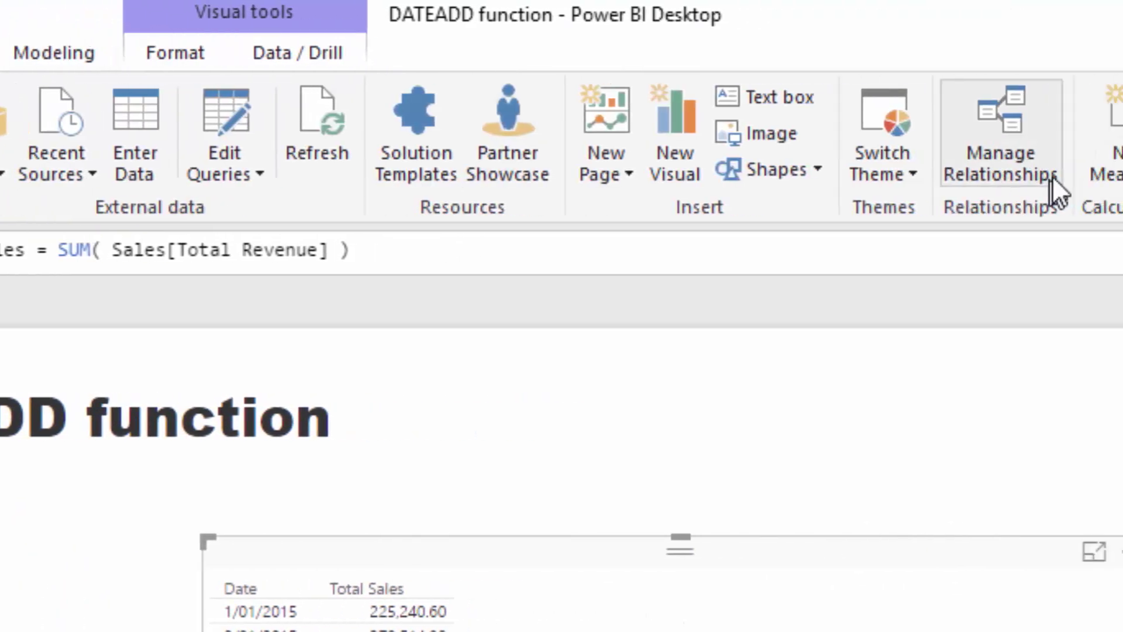
# - Start a new measure Sales LY = DATEADD( Dates[Date], -1, YEAR )
pyautogui.click(1122, 129)
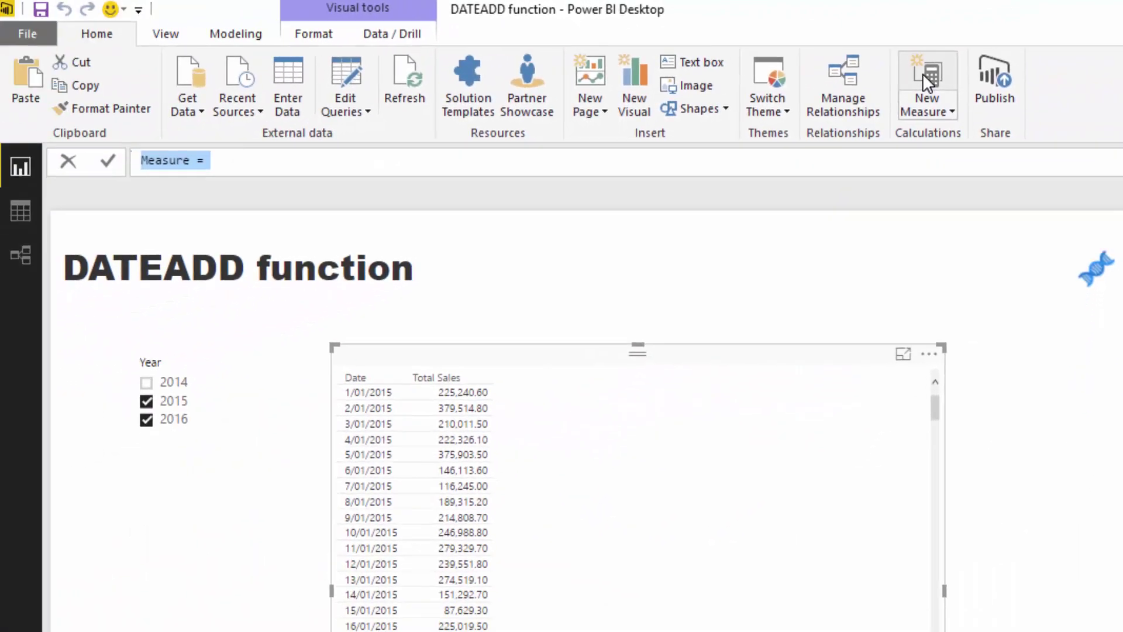
pyautogui.write('Sales LY')
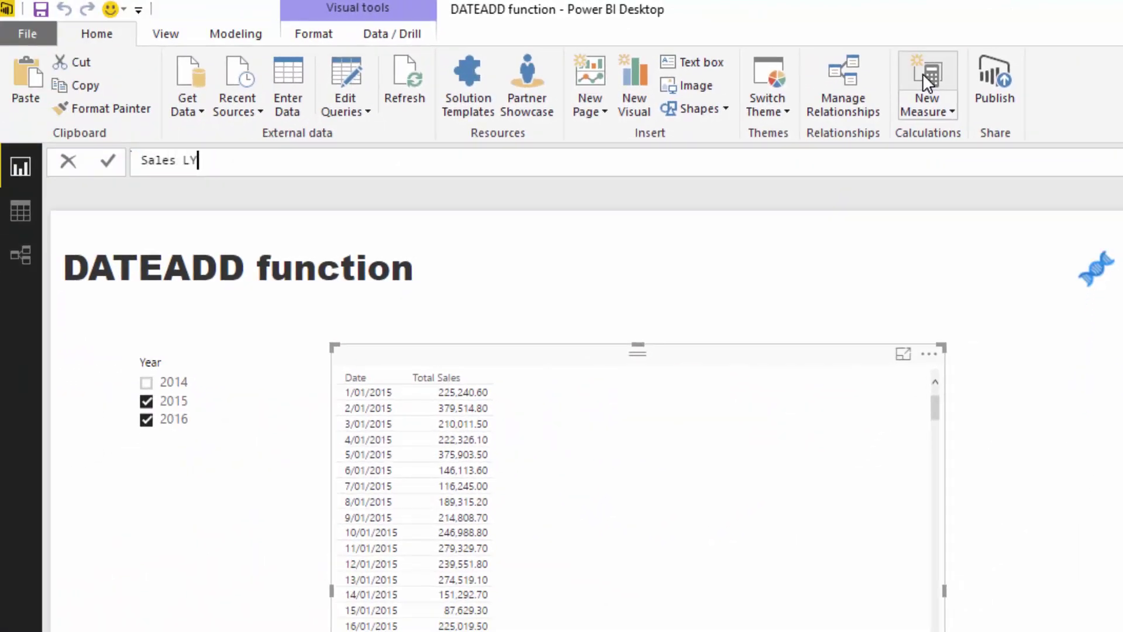
pyautogui.write(' = DATE')
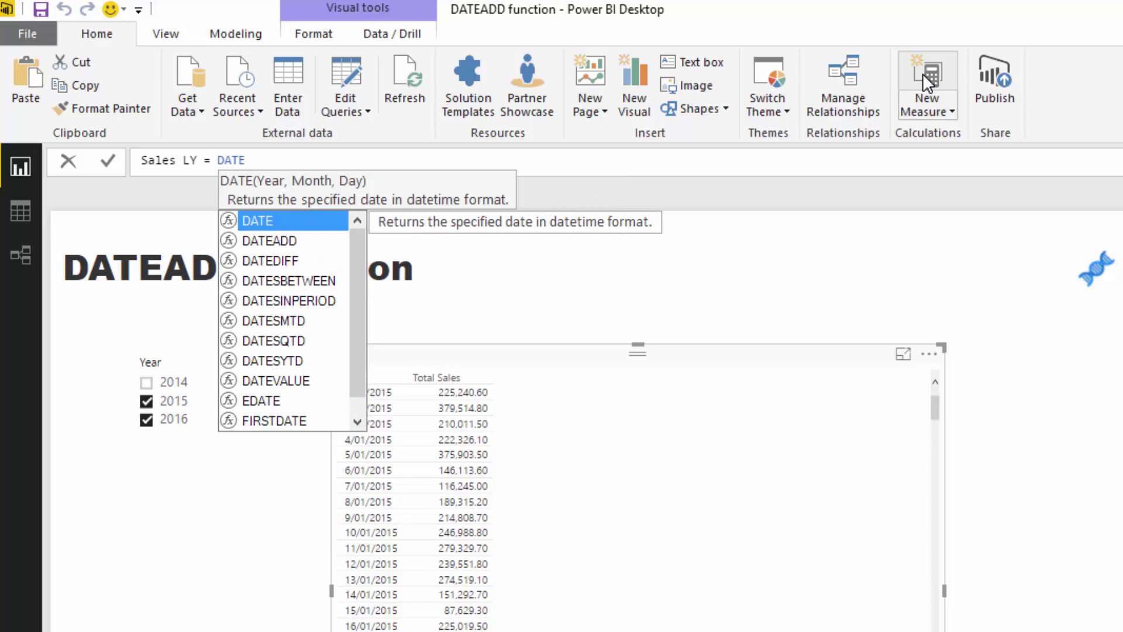
pyautogui.write('ADD( ')
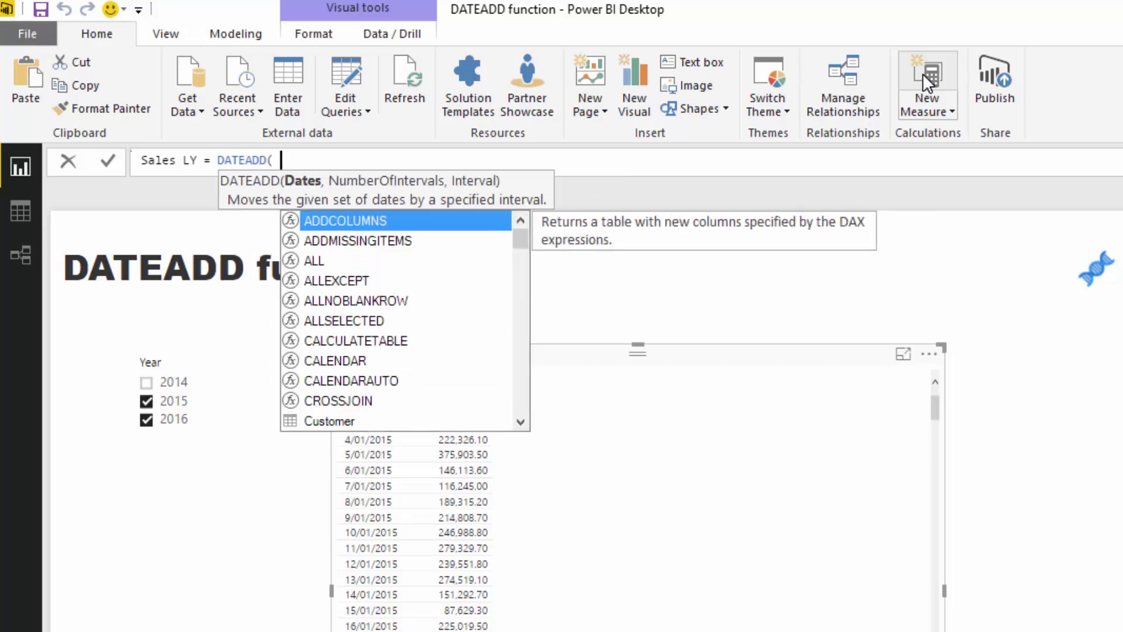
pyautogui.write('Dat')
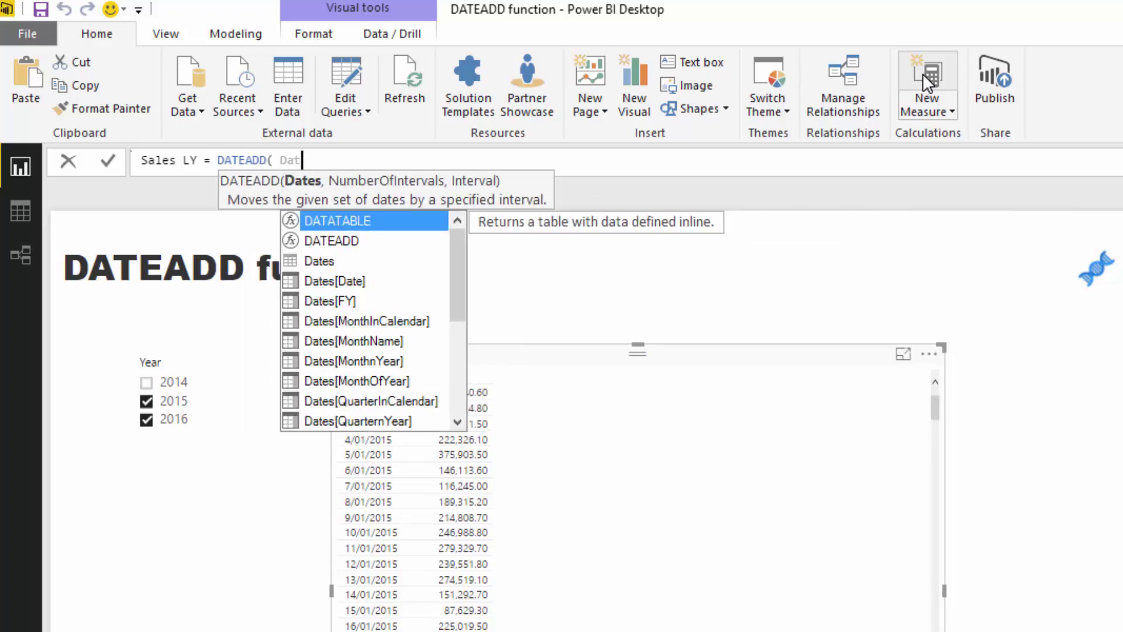
pyautogui.press('Down')
pyautogui.press('Tab')
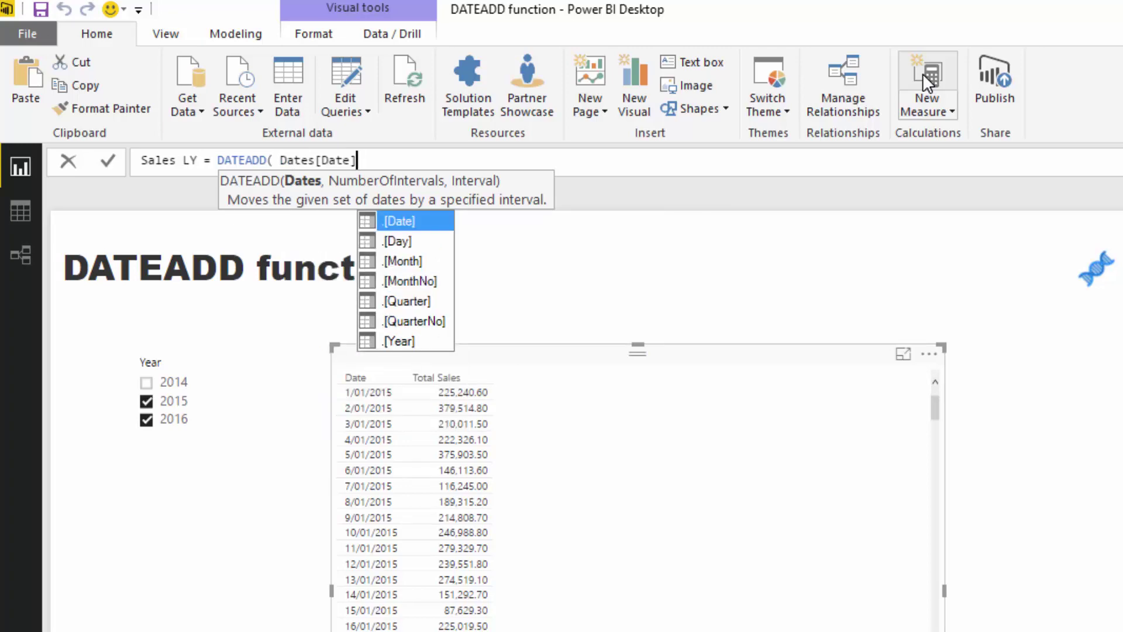
pyautogui.write(', ')
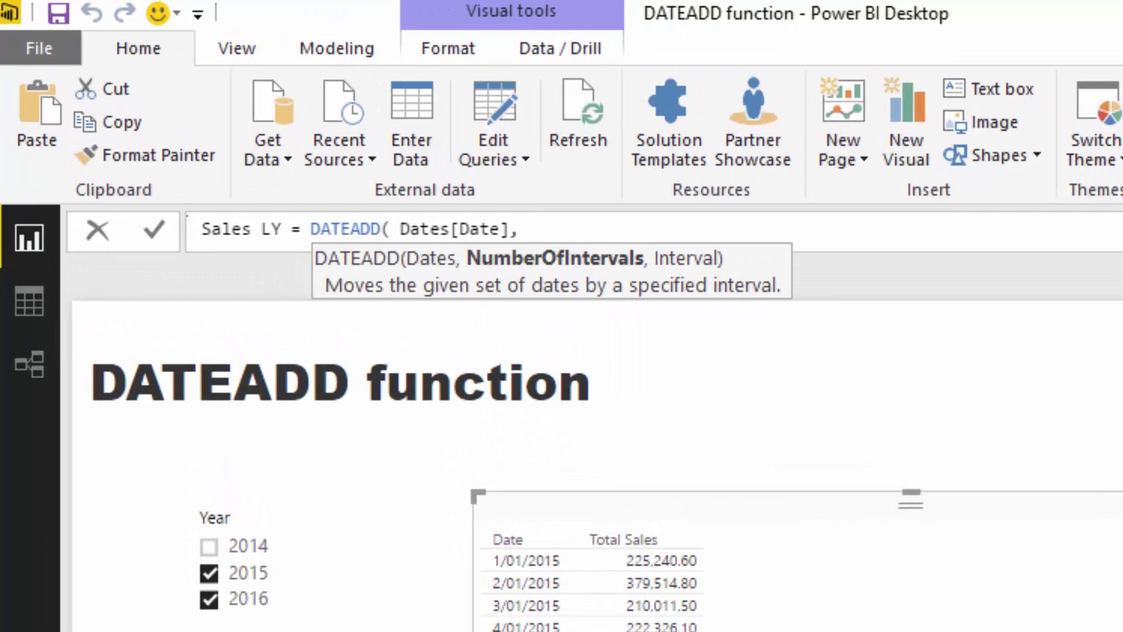
pyautogui.write('-1, Ye')
pyautogui.press('Tab')
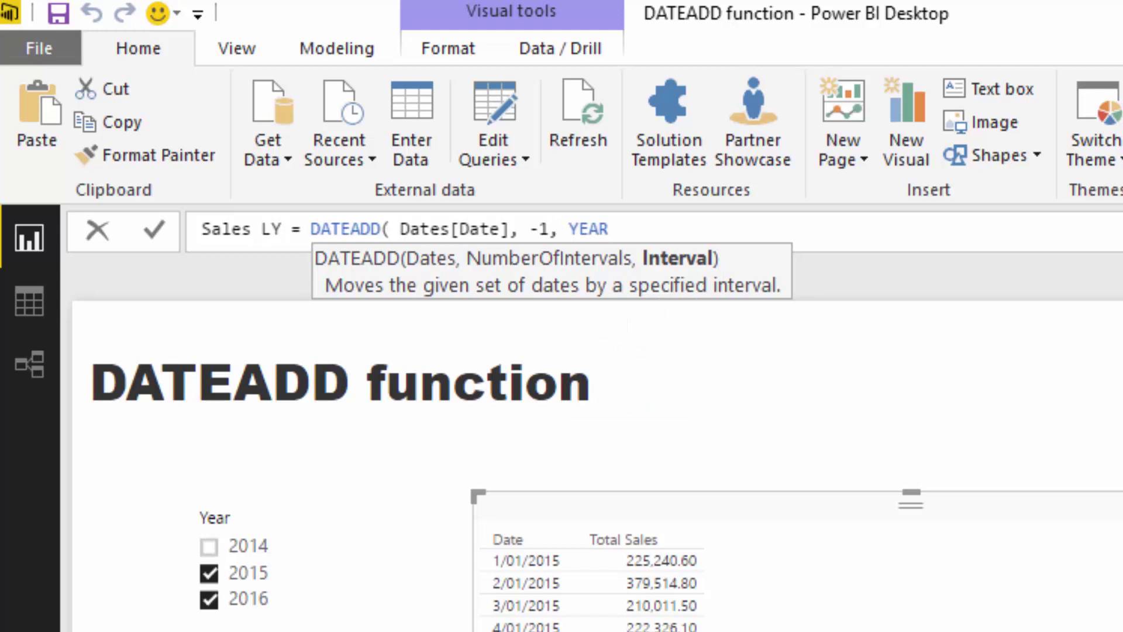
pyautogui.write(')')
# - Wrap the DATEADD call in CALCULATE( [Total Sales], ... ) with a closing parenthesis
pyautogui.click(315, 228)
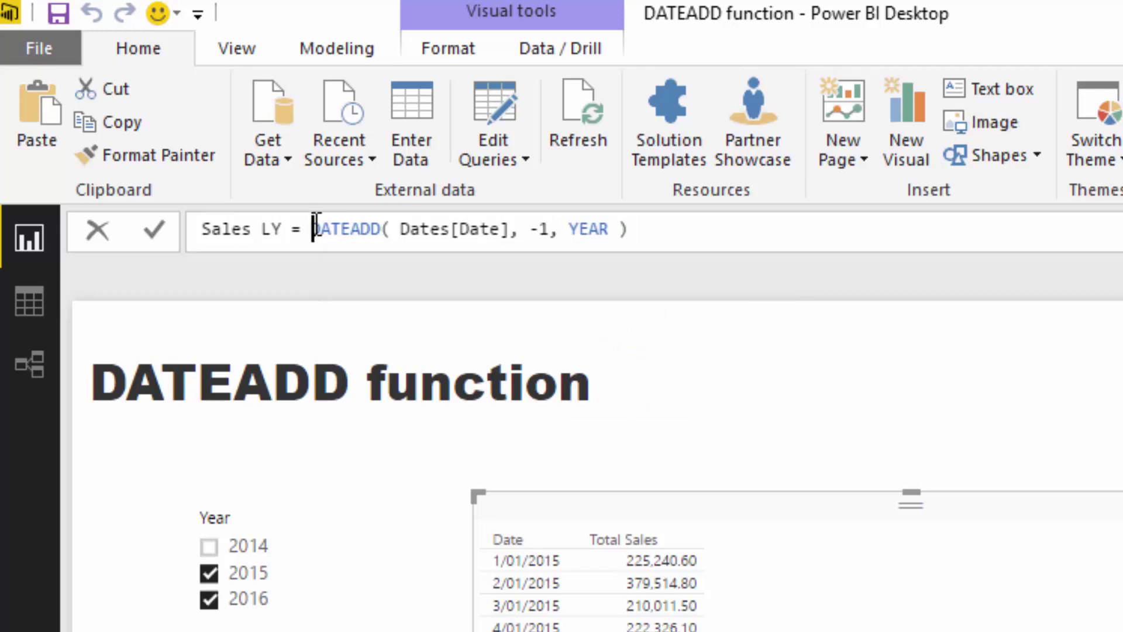
pyautogui.write('CAL')
pyautogui.press('Tab')
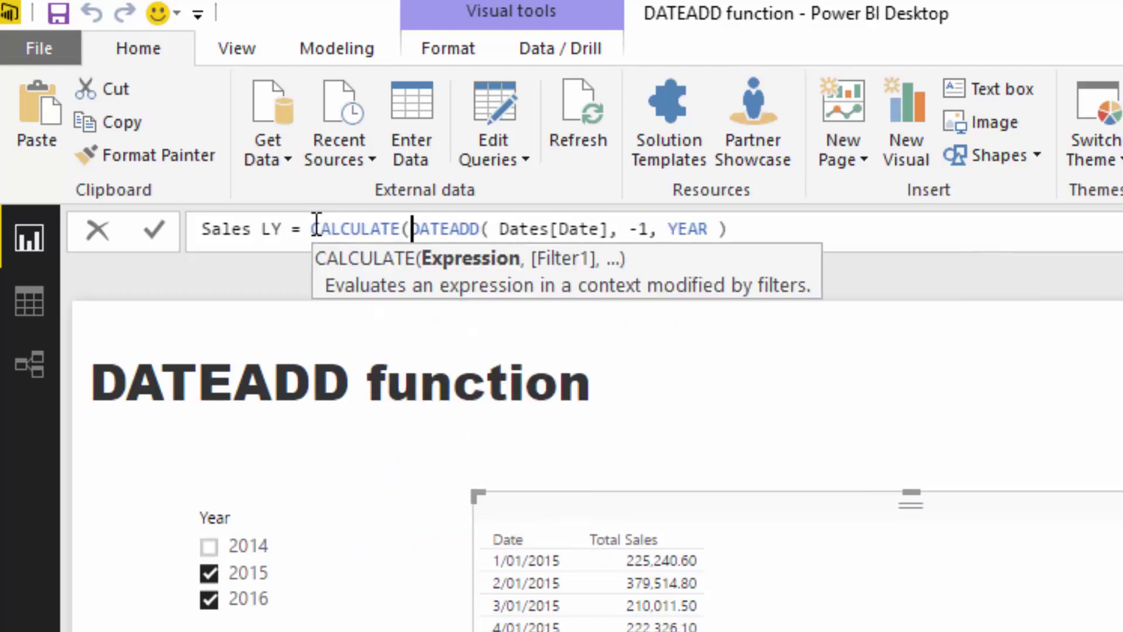
pyautogui.write('[Total')
pyautogui.press('Tab')
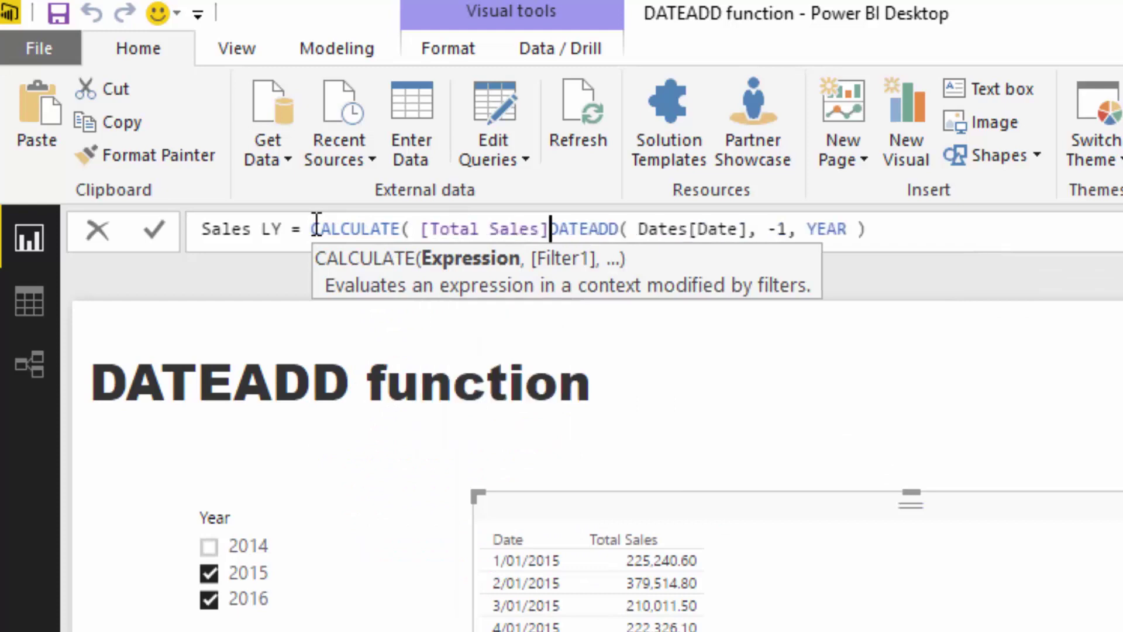
pyautogui.write(',')
pyautogui.click(927, 230)
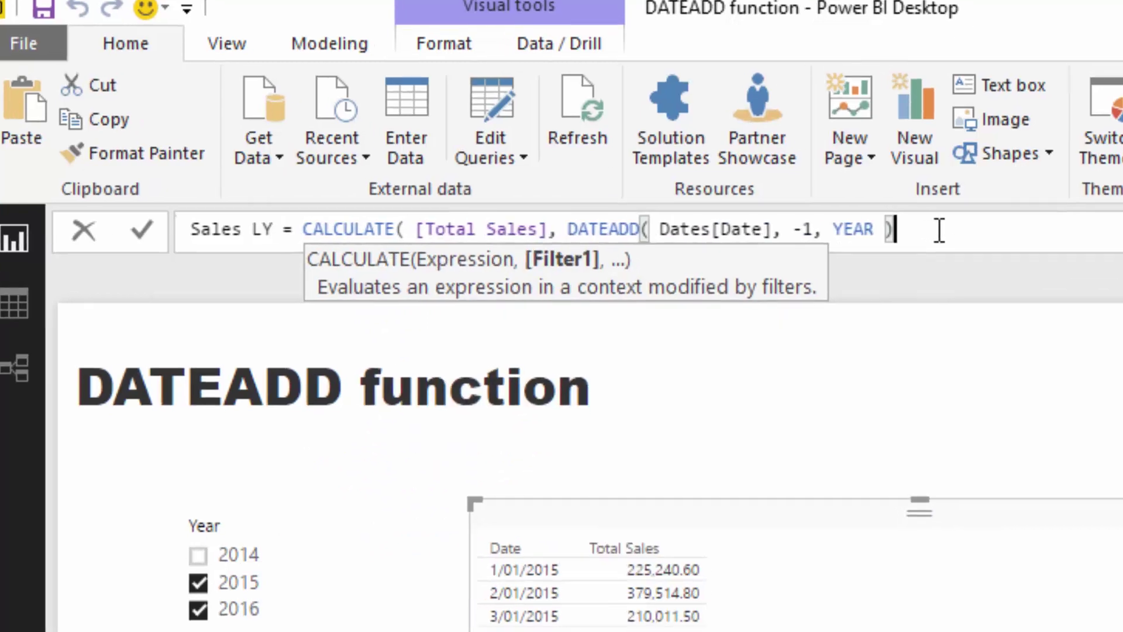
pyautogui.write(')')
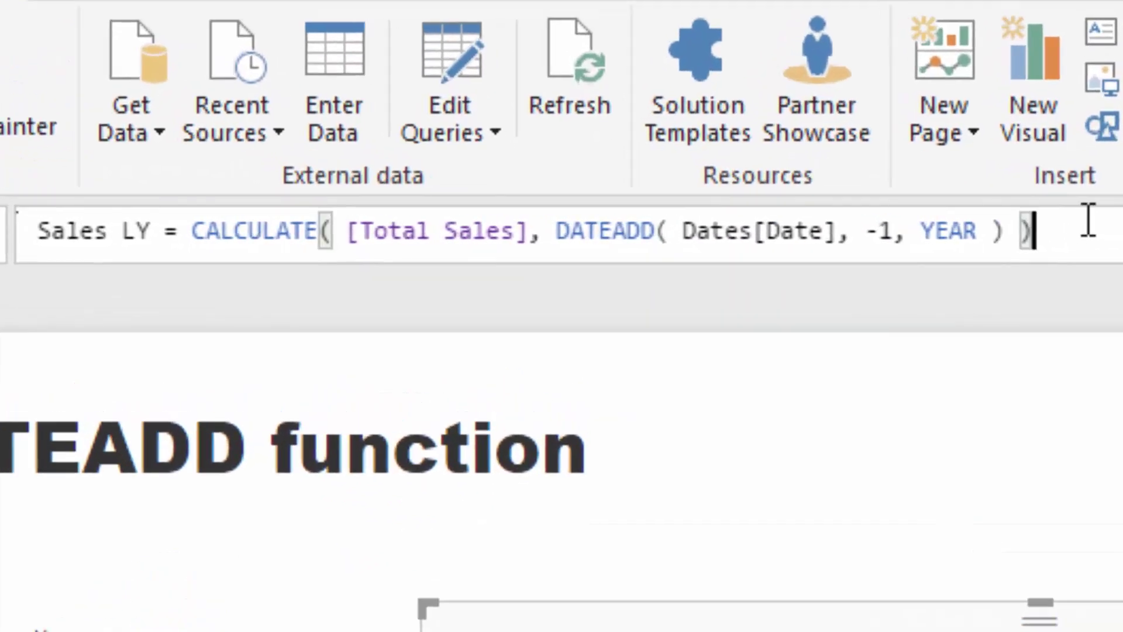
# - Highlight the whole Sales LY formula, then the DATEADD expression, for review
pyautogui.moveTo(1101, 236); pyautogui.dragTo(39, 232)
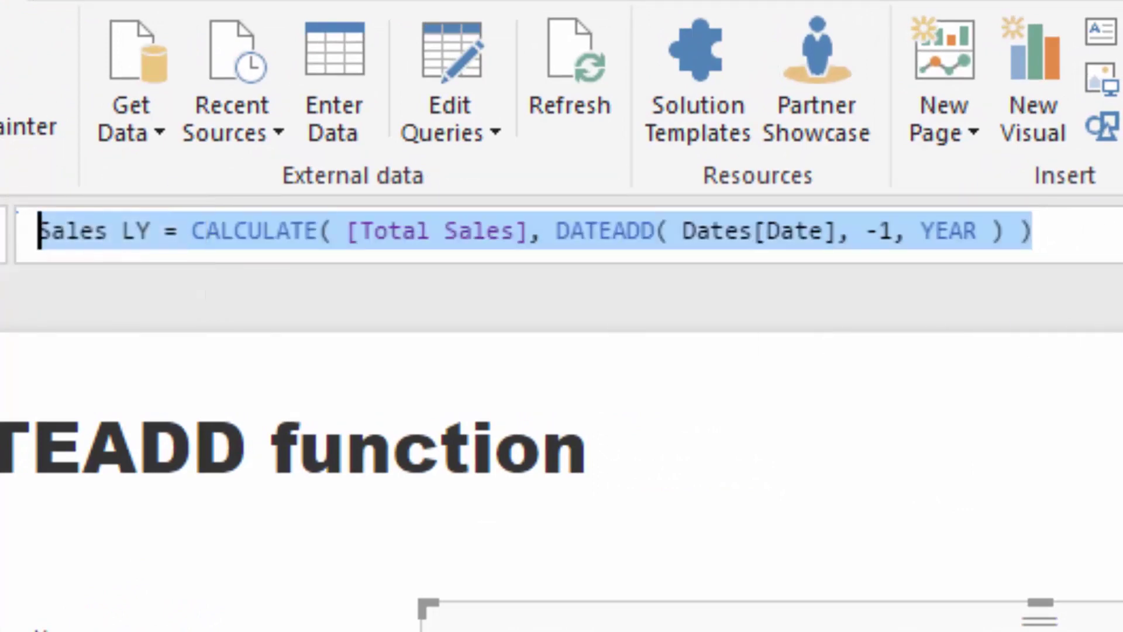
pyautogui.click(1047, 234)
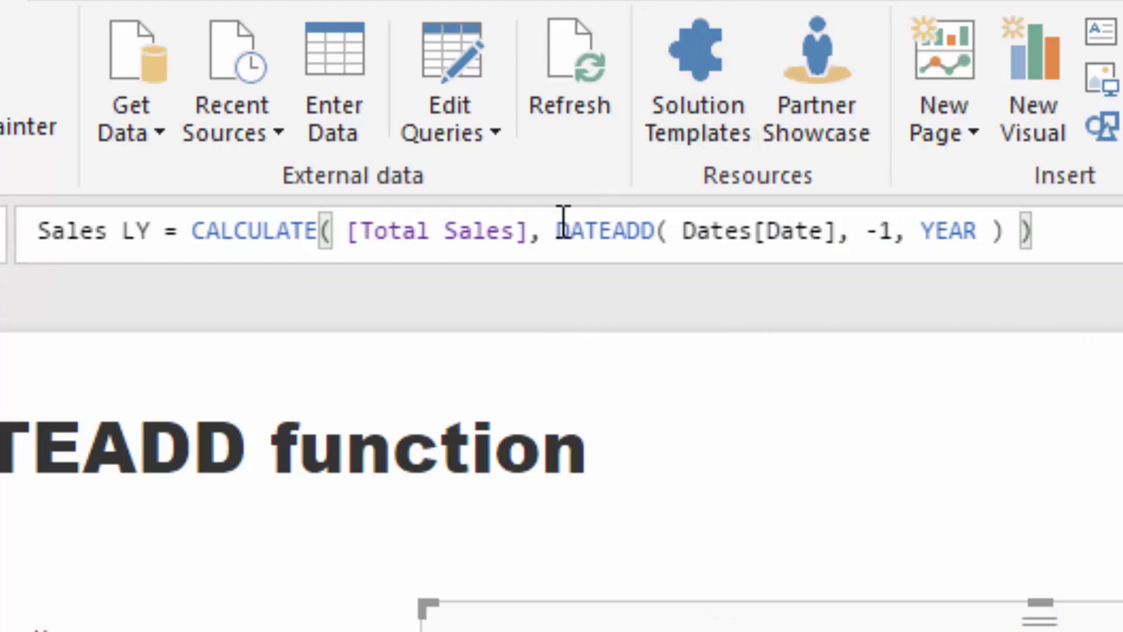
pyautogui.moveTo(557, 231); pyautogui.dragTo(1015, 229)
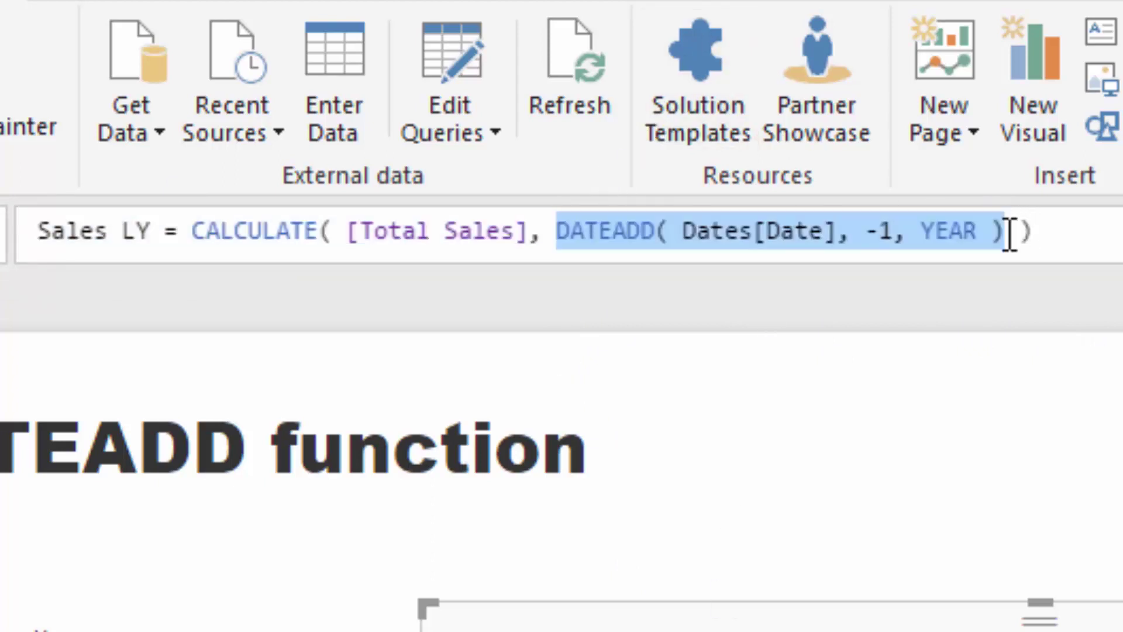
pyautogui.click(1008, 232)
pyautogui.moveTo(1017, 230); pyautogui.dragTo(554, 221)
# - Add Sales LY as a table column and scroll to check its blank early-2015 values
pyautogui.click(1098, 243)
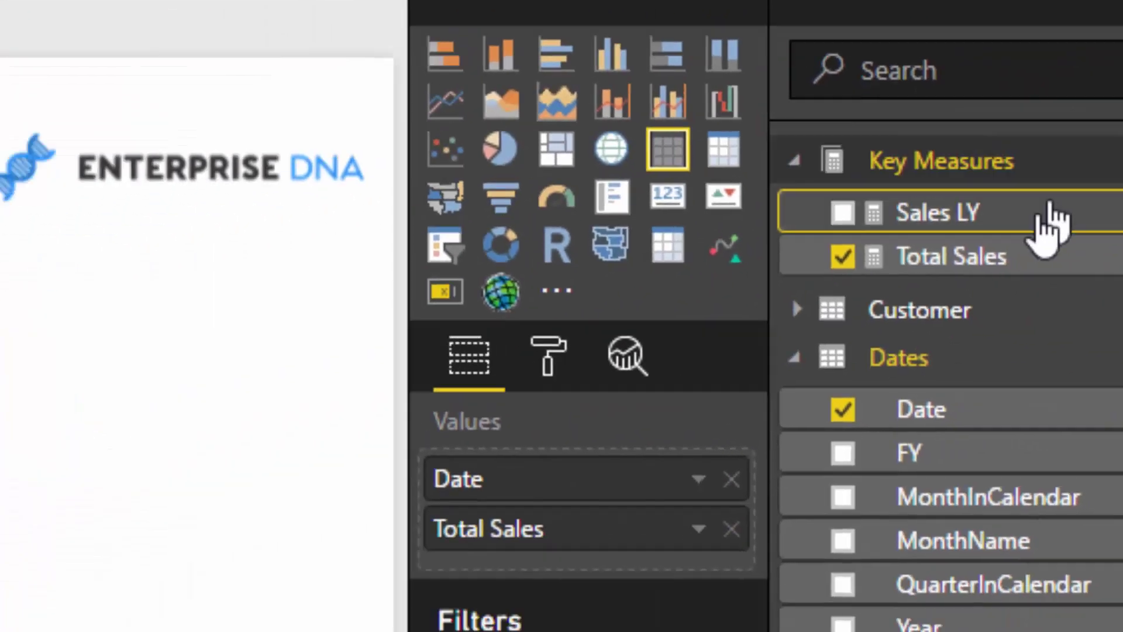
pyautogui.moveTo(1041, 214); pyautogui.dragTo(46, 446)
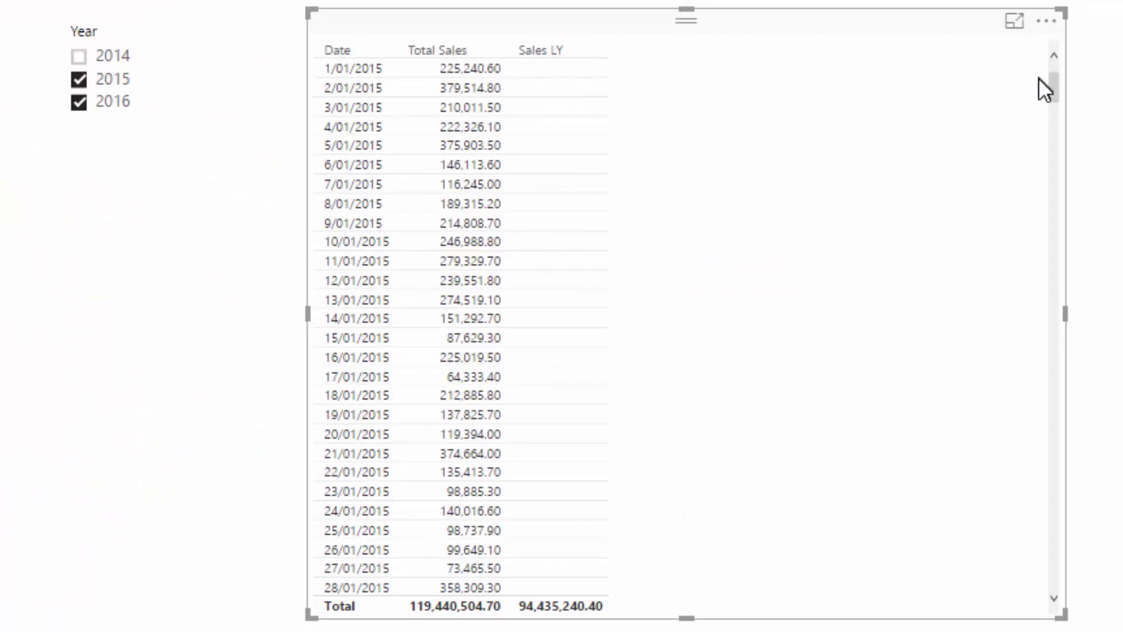
pyautogui.moveTo(1054, 82); pyautogui.dragTo(1057, 233)
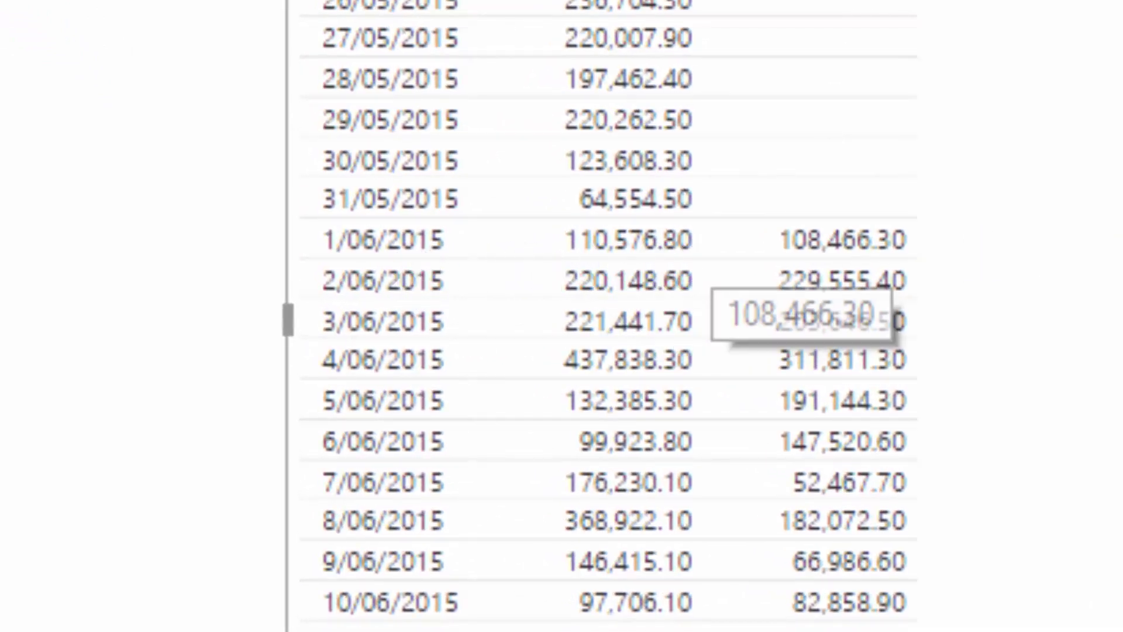
pyautogui.moveTo(1001, 231); pyautogui.dragTo(965, 561)
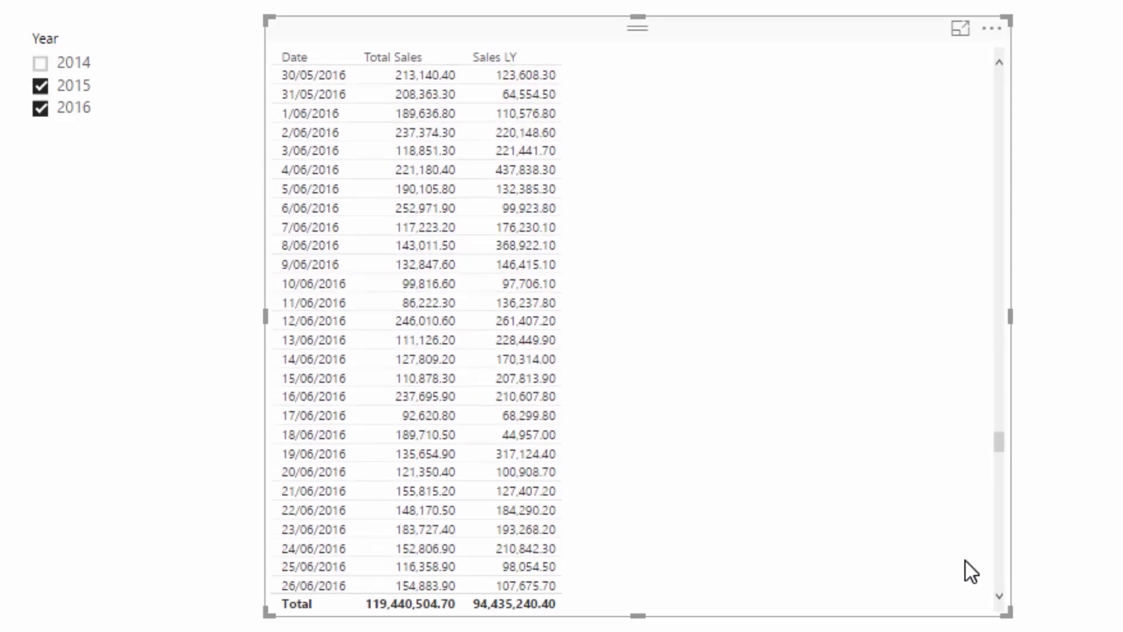
pyautogui.scroll(1, 357, 300)
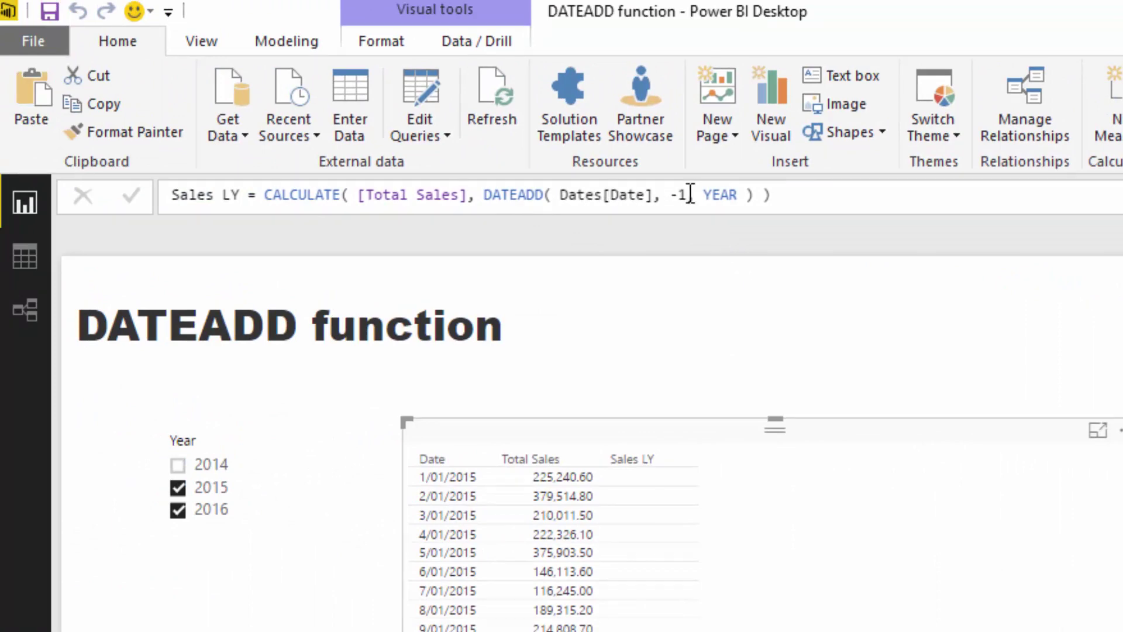
# - Change the Sales LY DATEADD shift from -1, YEAR to -3, MONTH
pyautogui.click(742, 195)
pyautogui.press('BackSpace')
pyautogui.press('BackSpace')
pyautogui.press('BackSpace')
pyautogui.press('BackSpace')
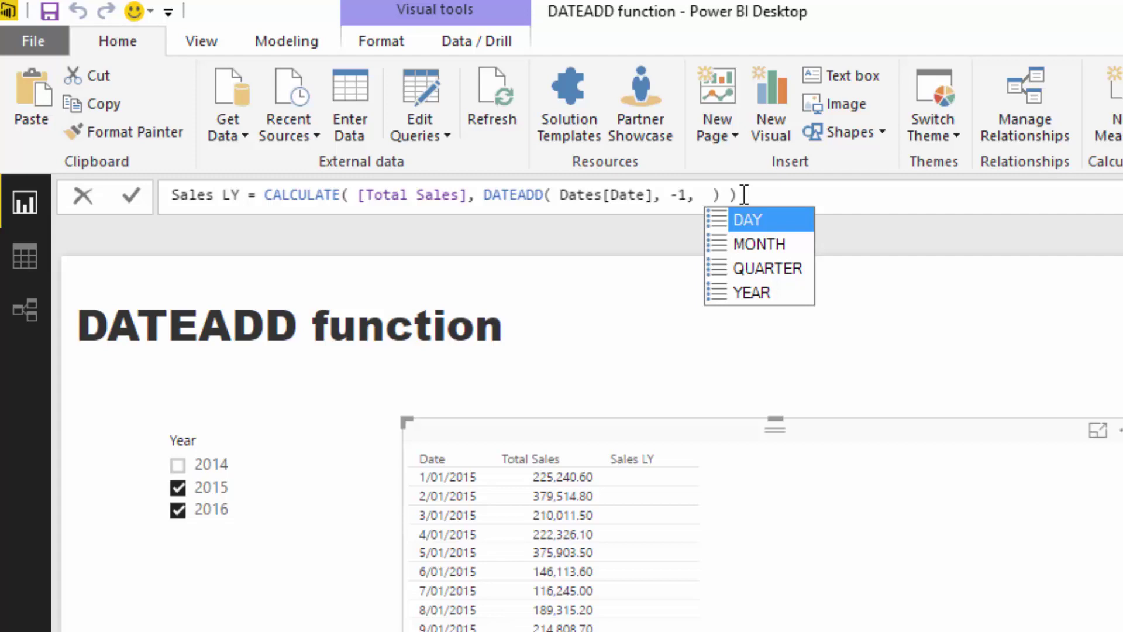
pyautogui.click(686, 195)
pyautogui.press('BackSpace')
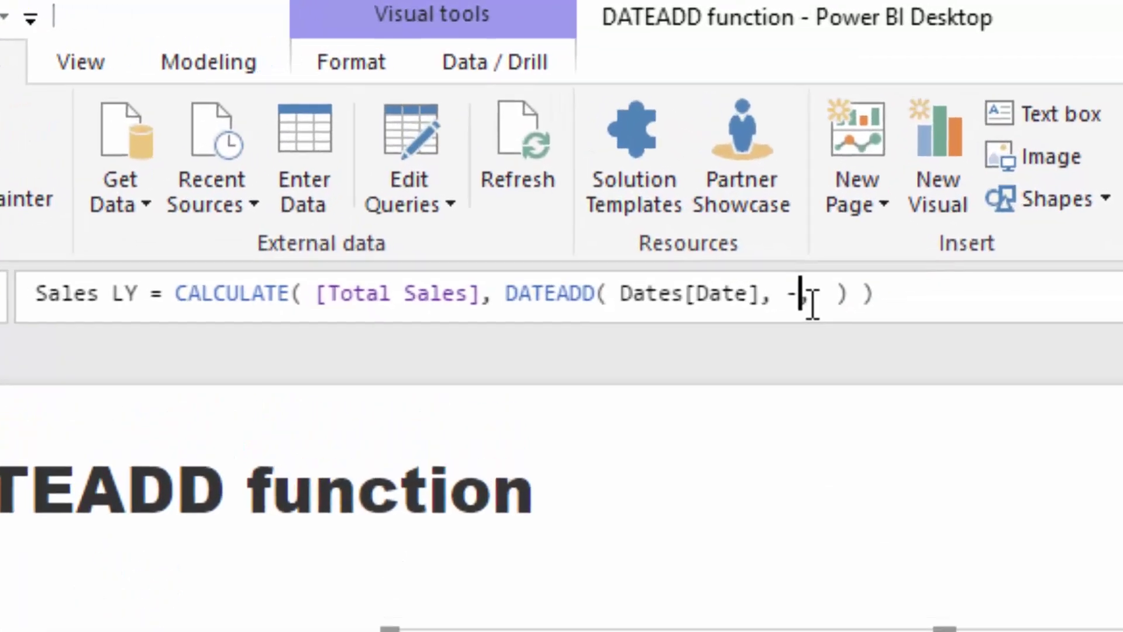
pyautogui.write('3')
pyautogui.press('Right')
pyautogui.press('Right')
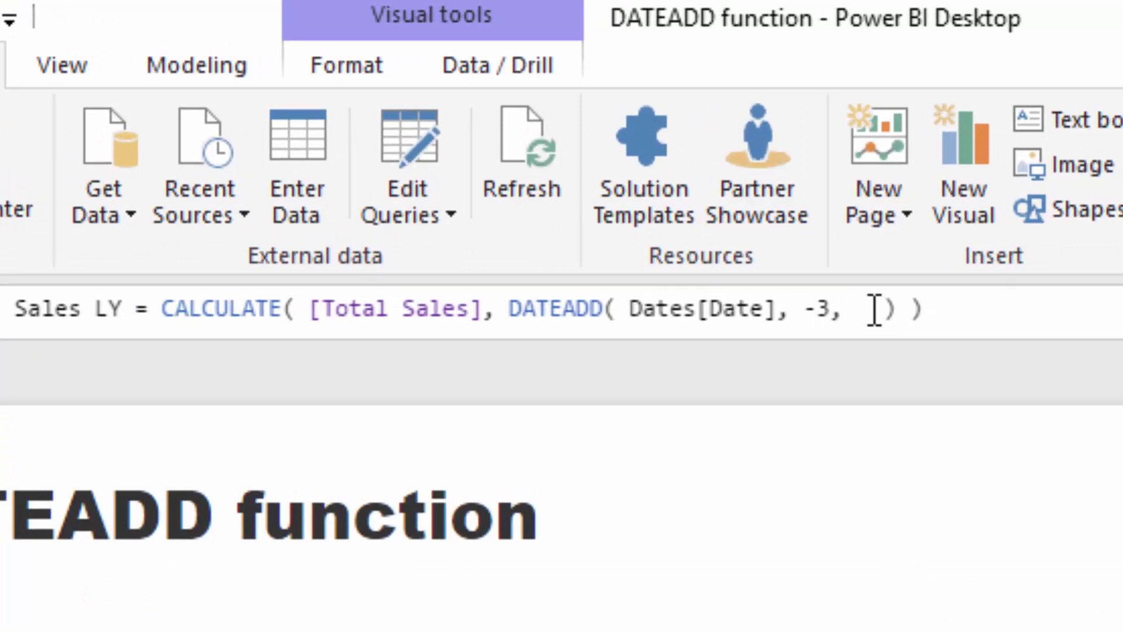
pyautogui.write('Mon')
pyautogui.press('Tab')
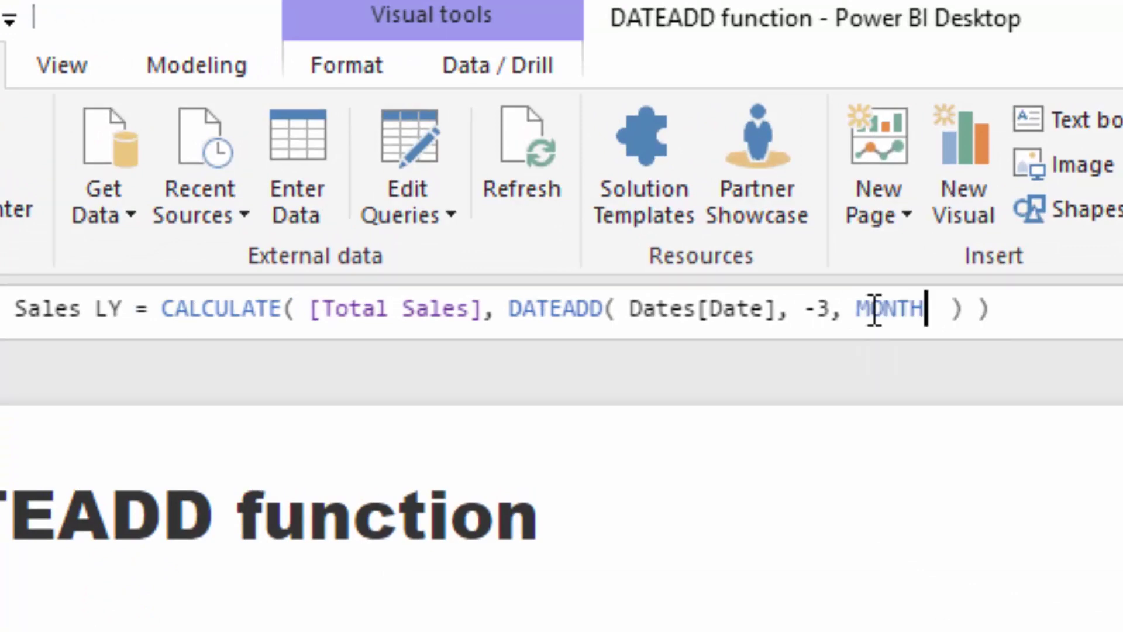
pyautogui.press('Return')
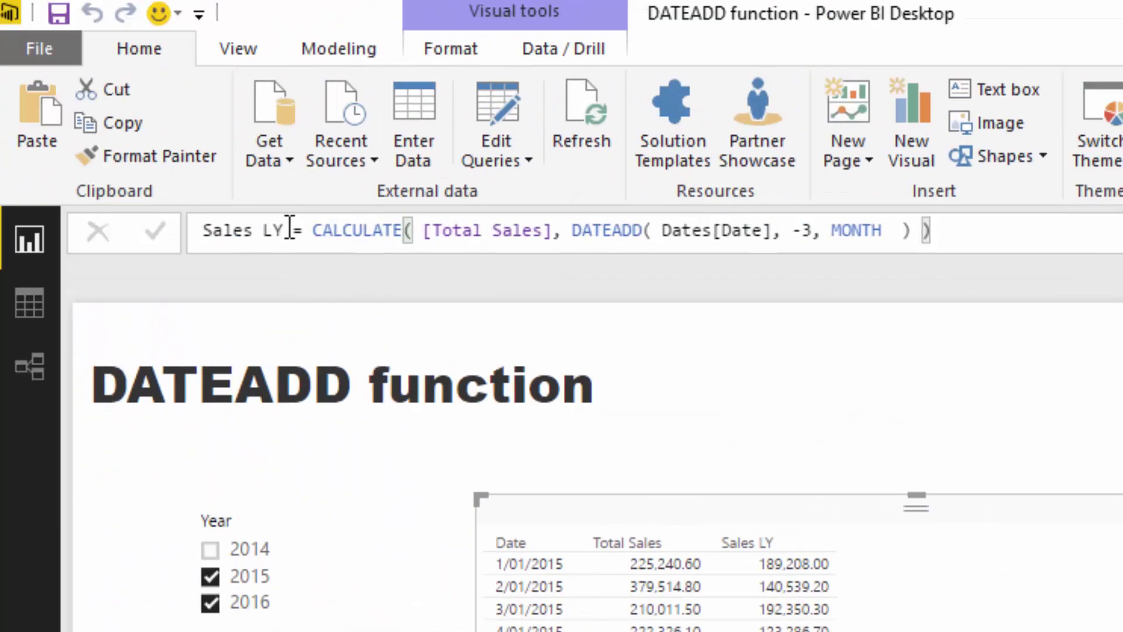
# - Rename the measure to Sales and set the DATEADD offset to -1 month
pyautogui.doubleClick(71, 183)
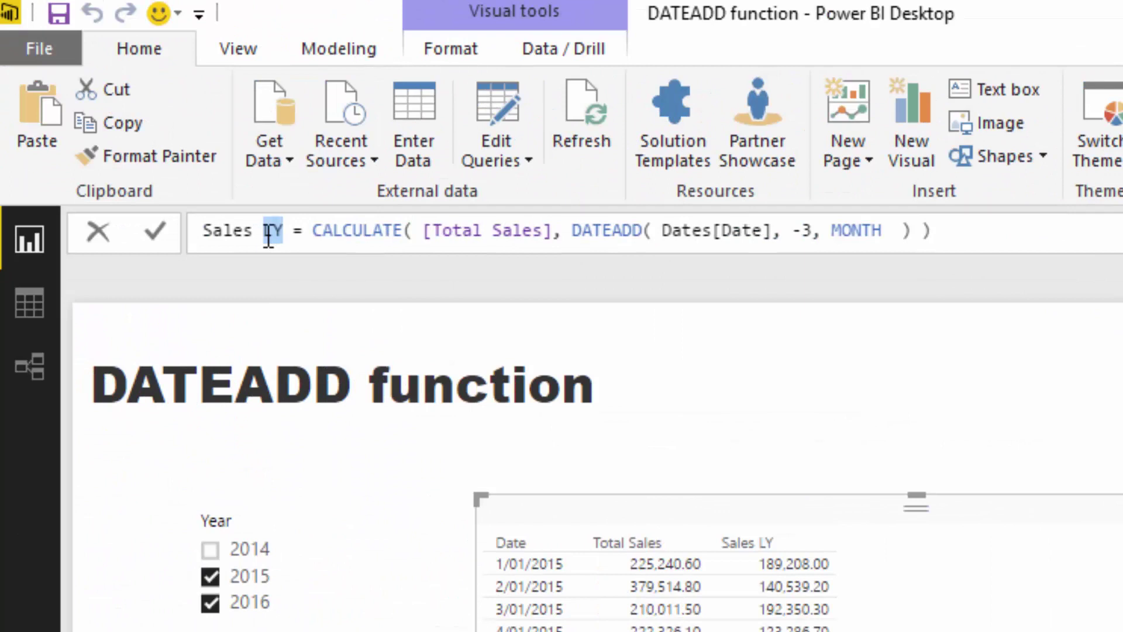
pyautogui.press('BackSpace')
pyautogui.press('Return')
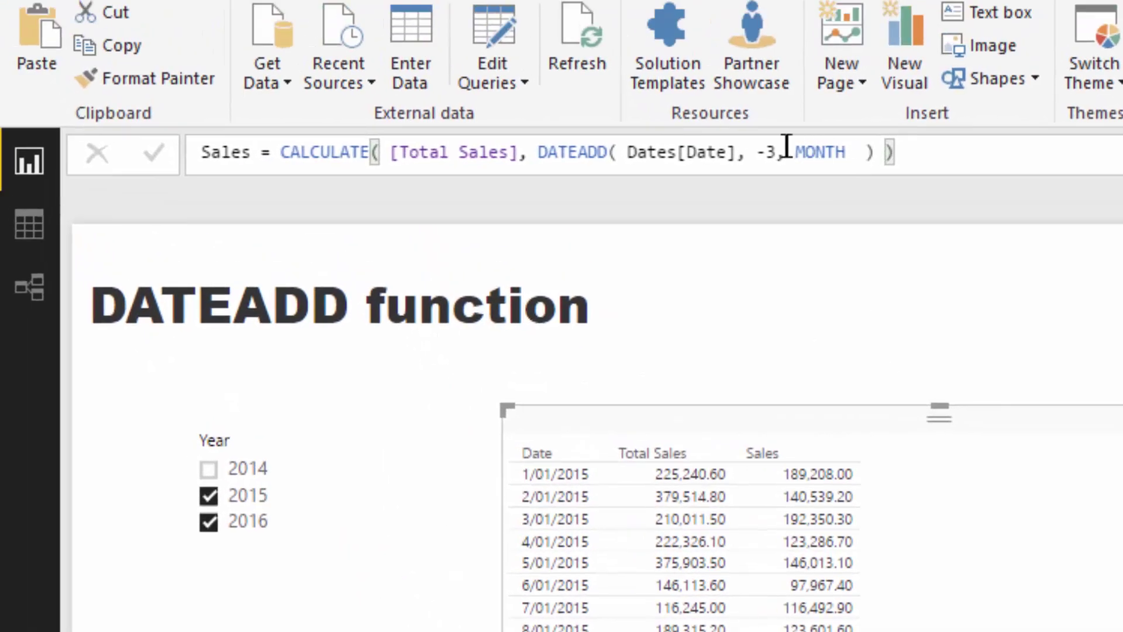
pyautogui.click(776, 153)
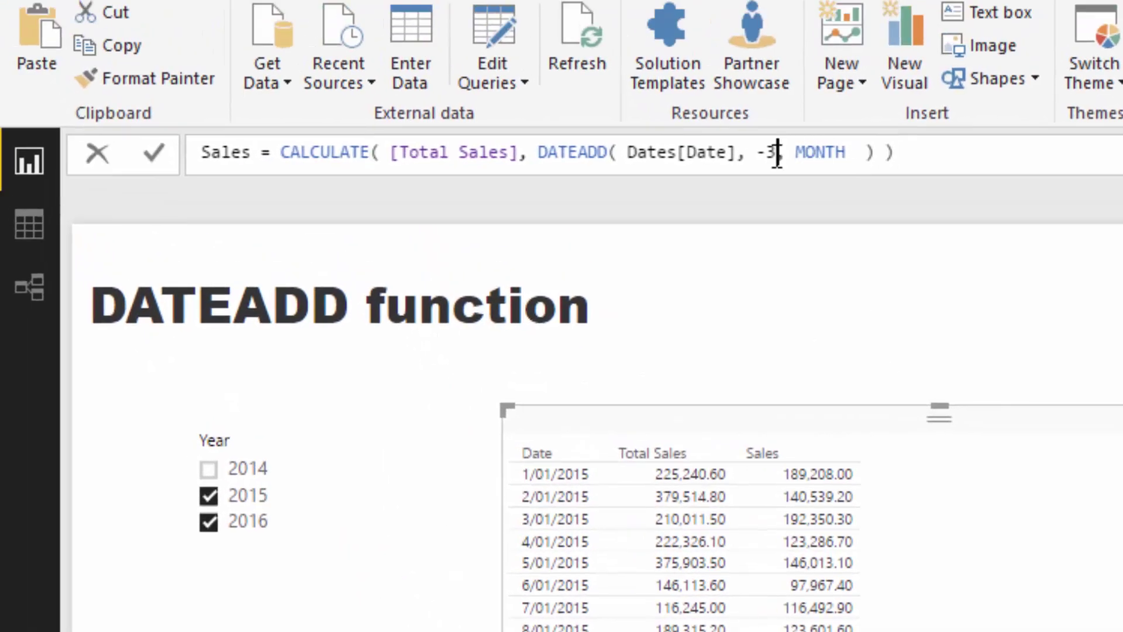
pyautogui.press('BackSpace')
pyautogui.write('1')
pyautogui.press('Return')
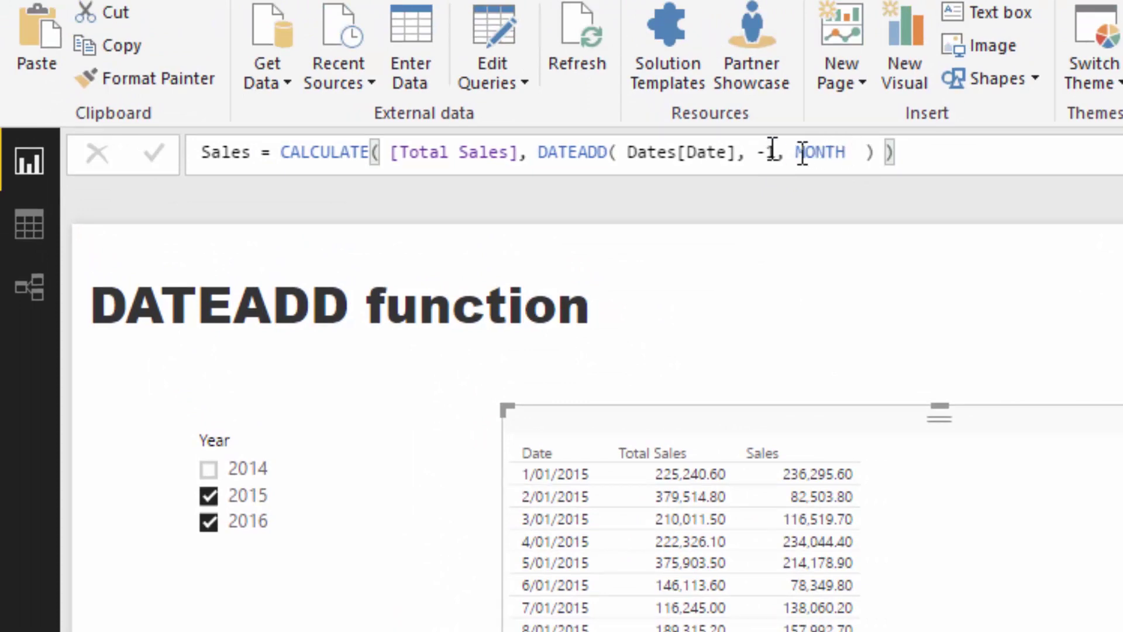
# - Switch the DATEADD interval from MONTH to QUARTER
pyautogui.moveTo(854, 146); pyautogui.dragTo(805, 151)
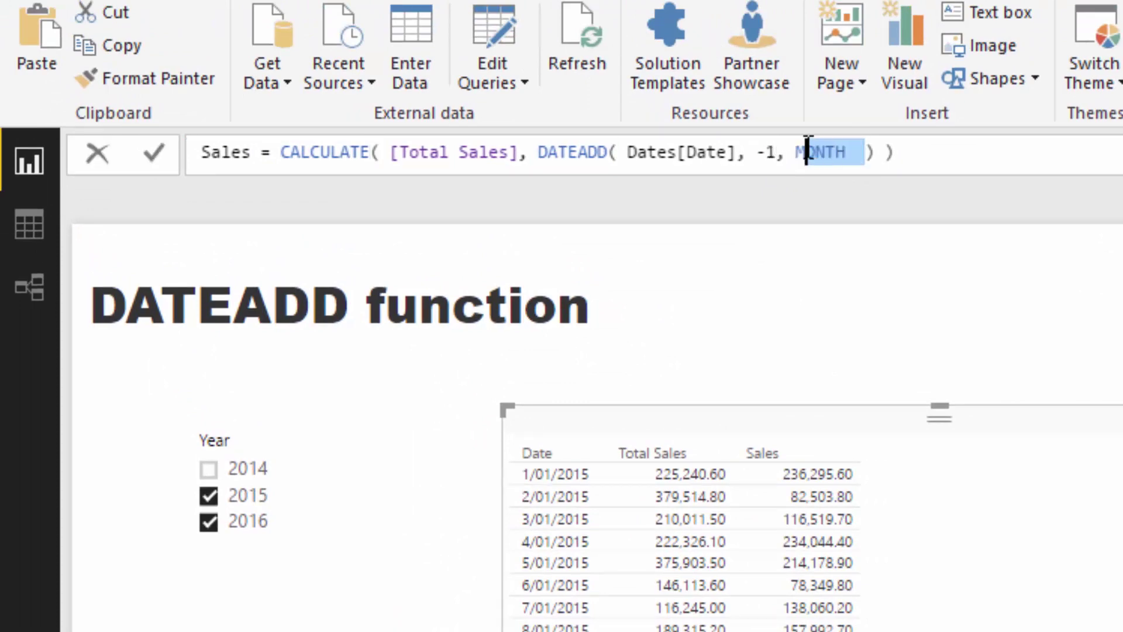
pyautogui.click(852, 146)
pyautogui.doubleClick(802, 152)
pyautogui.write('Qu')
pyautogui.press('Tab')
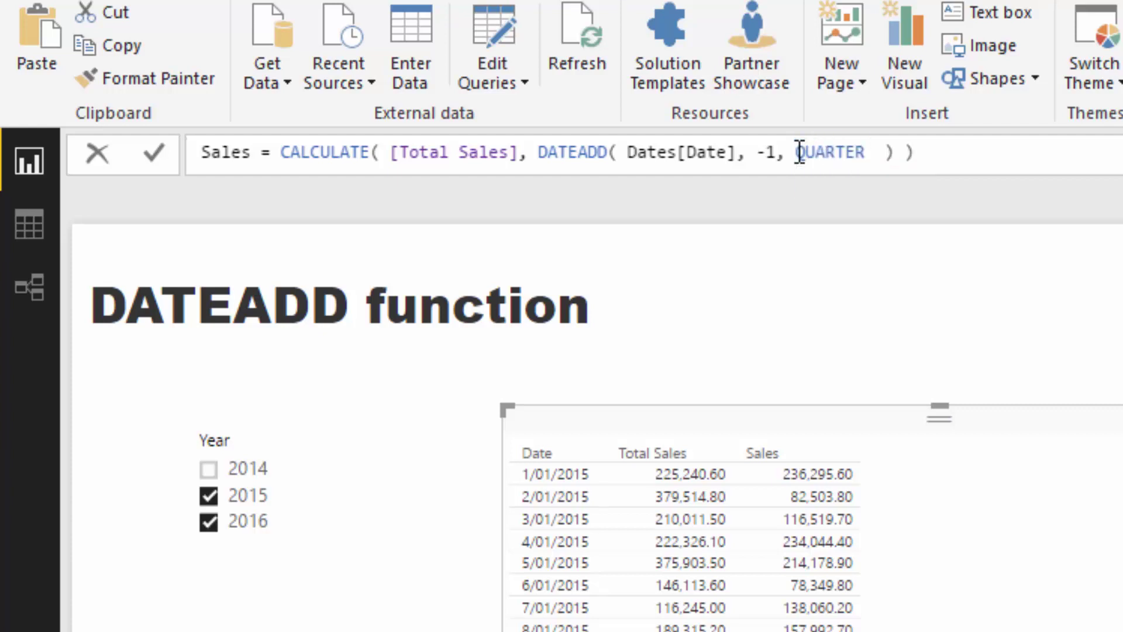
pyautogui.press('Return')
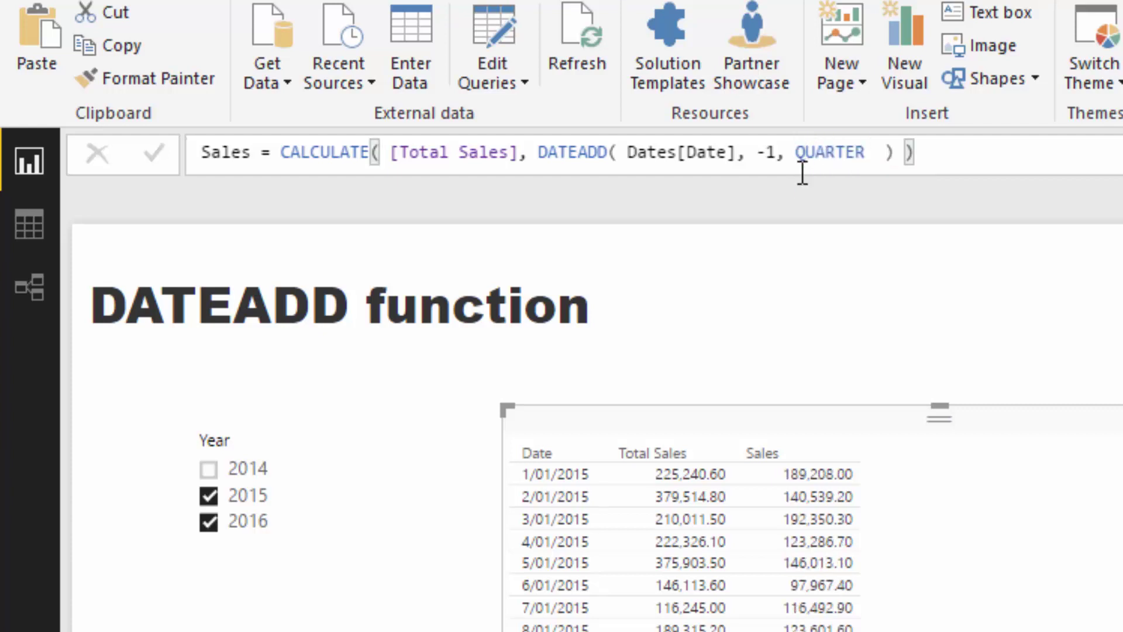
# - Remove extra spaces after QUARTER and rename the measure to Sales LQ
pyautogui.click(882, 150)
pyautogui.press('BackSpace')
pyautogui.press('BackSpace')
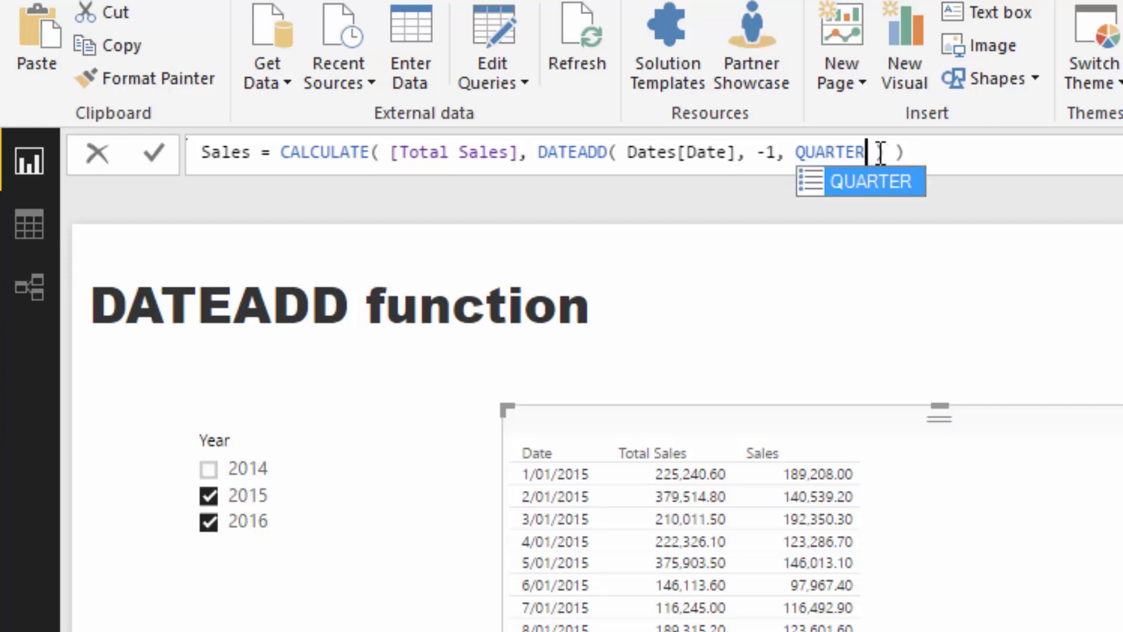
pyautogui.click(975, 151)
pyautogui.press('Return')
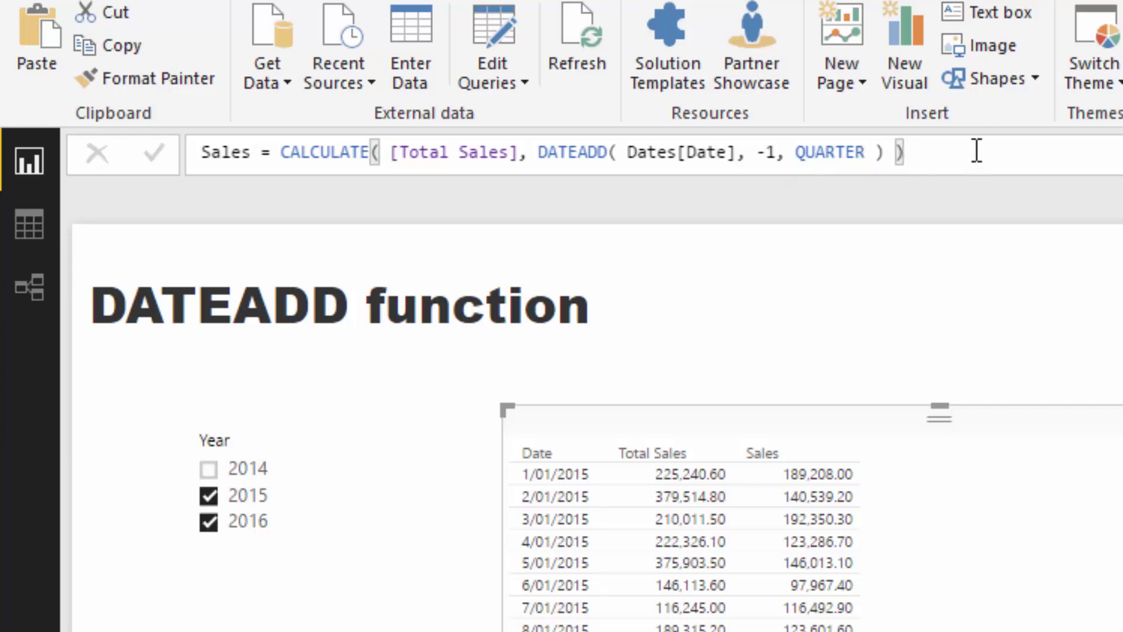
pyautogui.click(253, 151)
pyautogui.write('LQ')
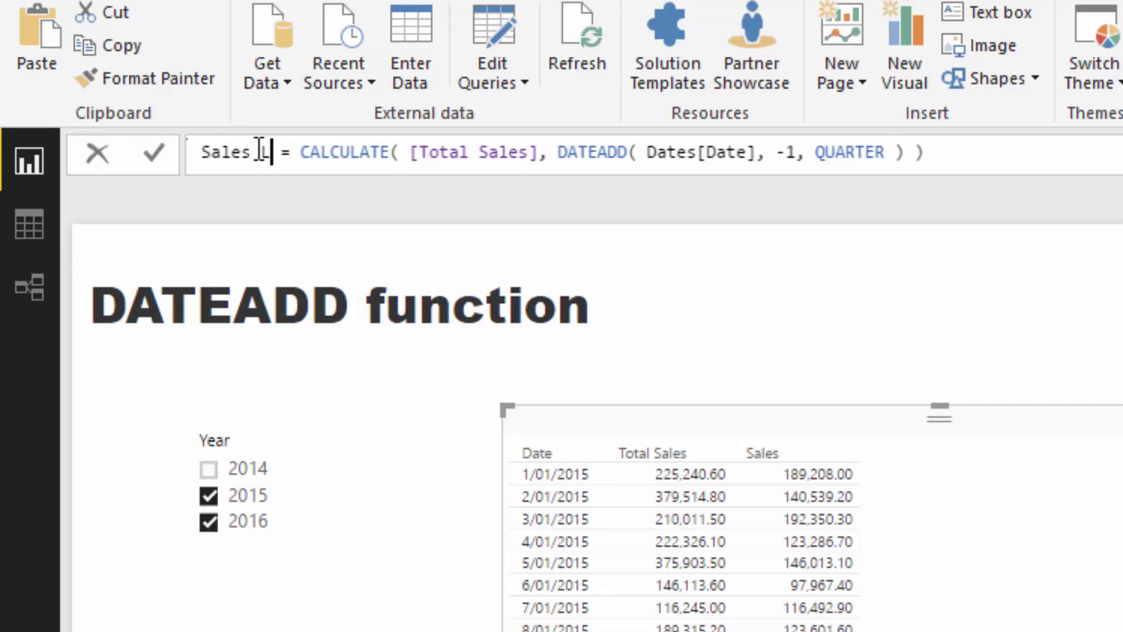
pyautogui.press('Return')
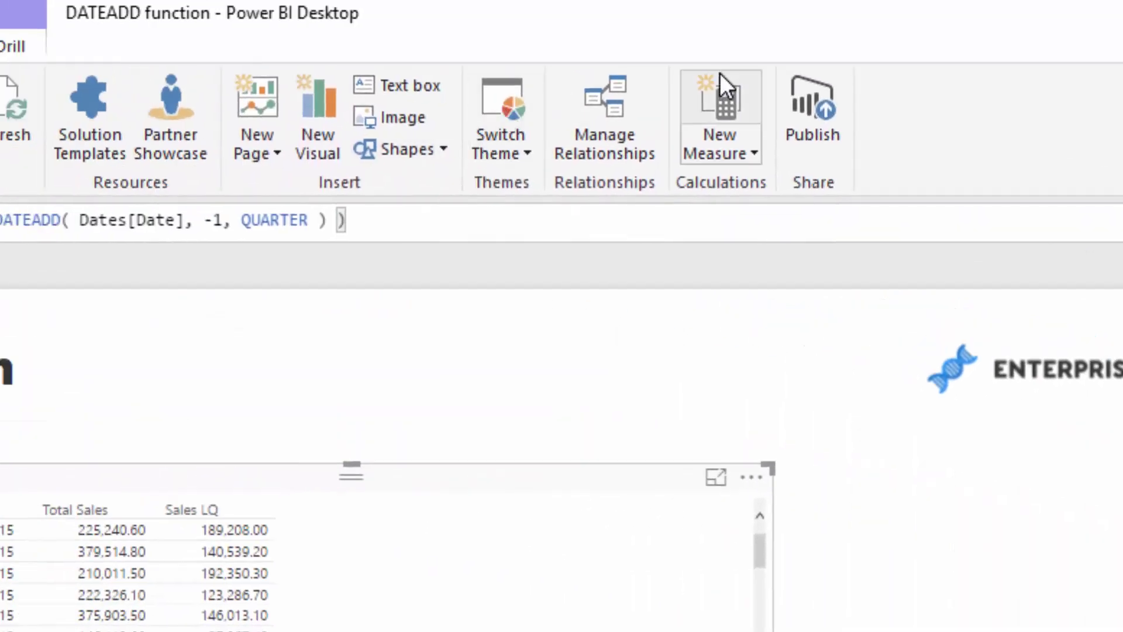
# - Create Diff in Sales = [Total Sales] - [Sales LQ] and add it as a table column
pyautogui.click(776, 76)
pyautogui.write('Diff ')
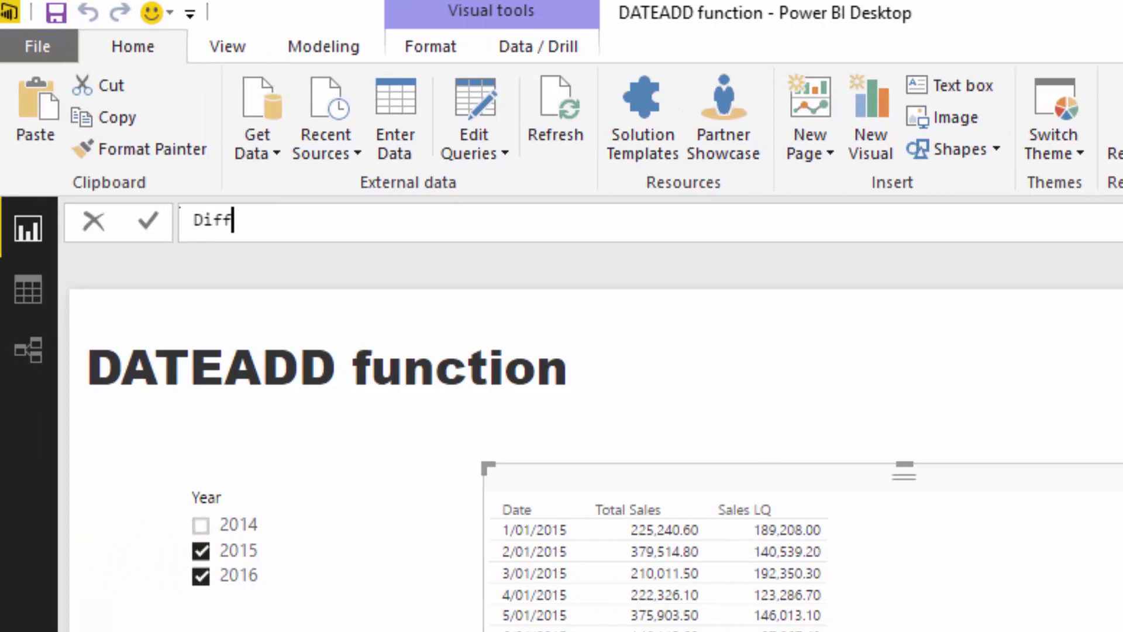
pyautogui.write('in Sales ')
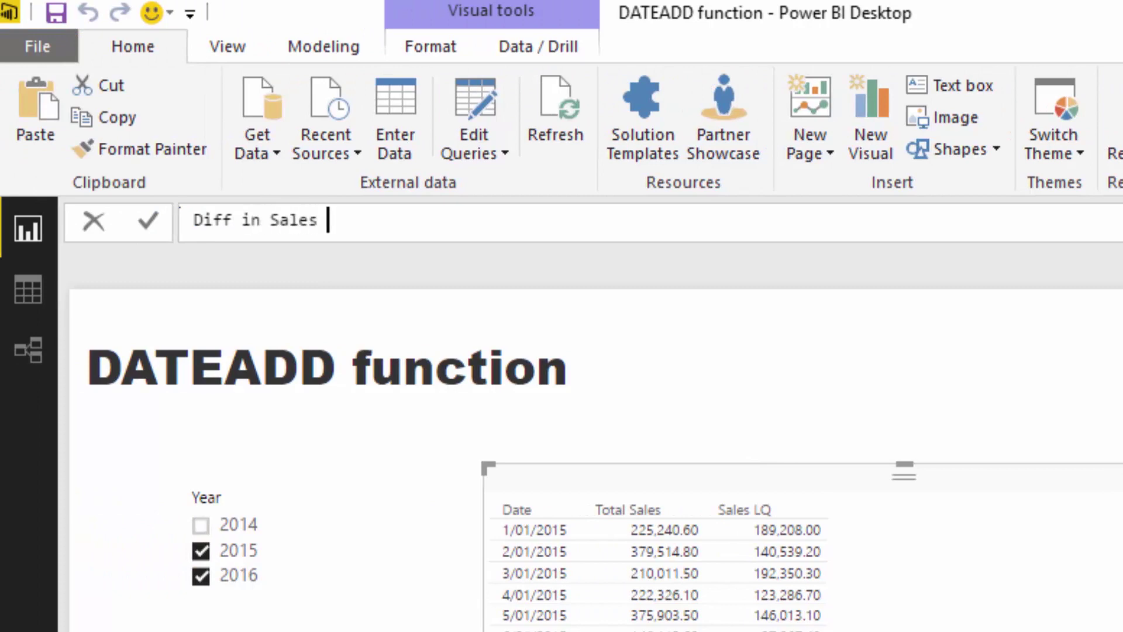
pyautogui.write('= Total')
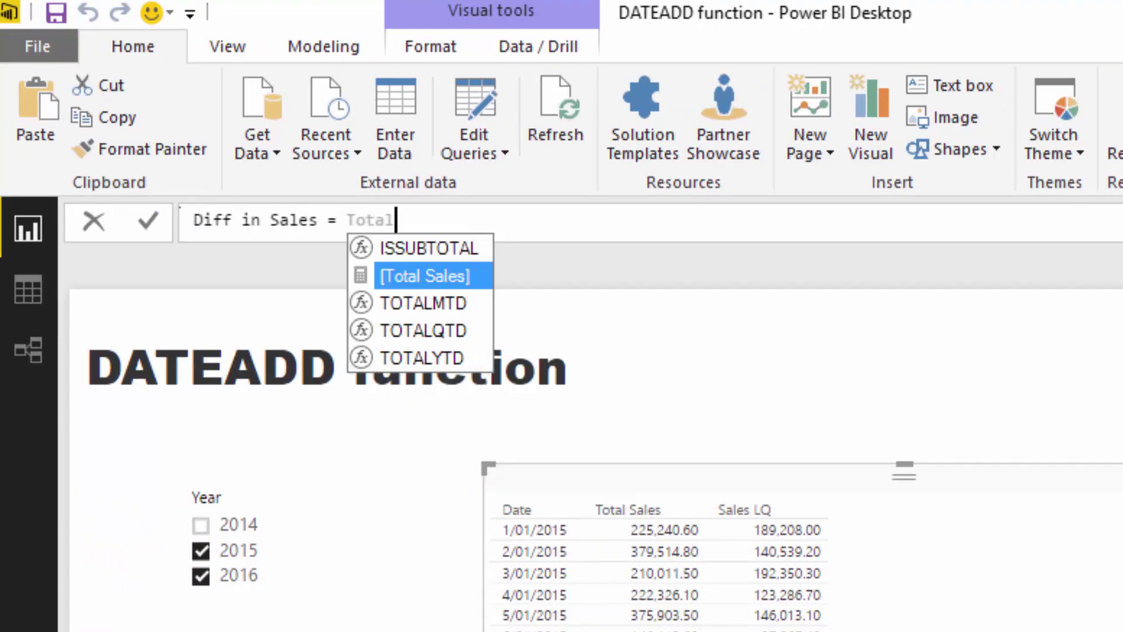
pyautogui.press('Tab')
pyautogui.write('- Sal')
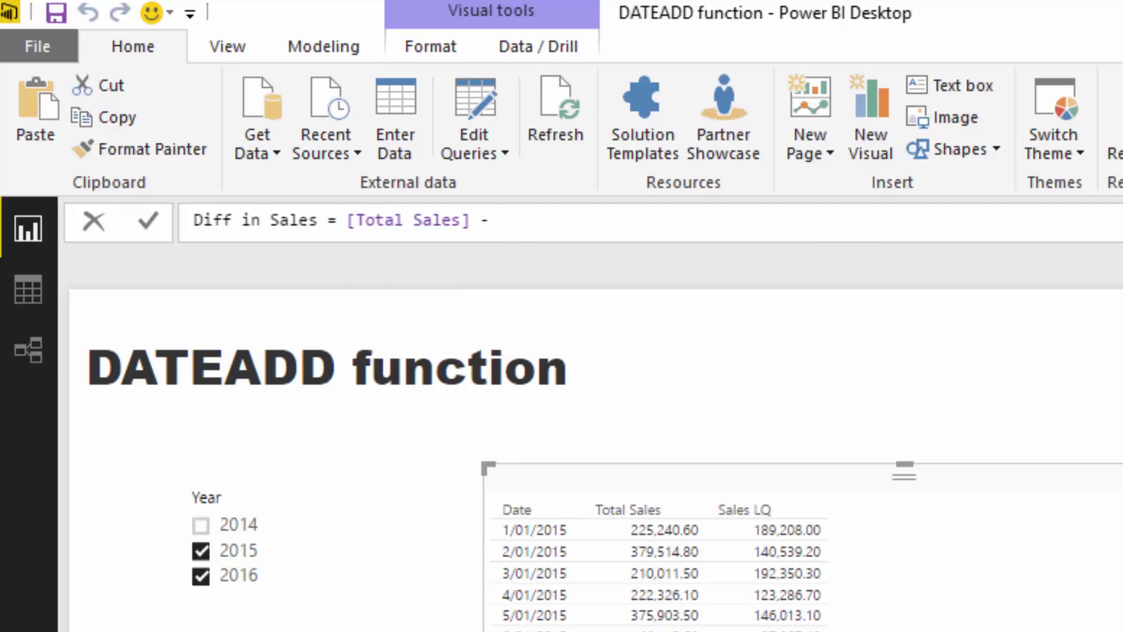
pyautogui.press('Tab')
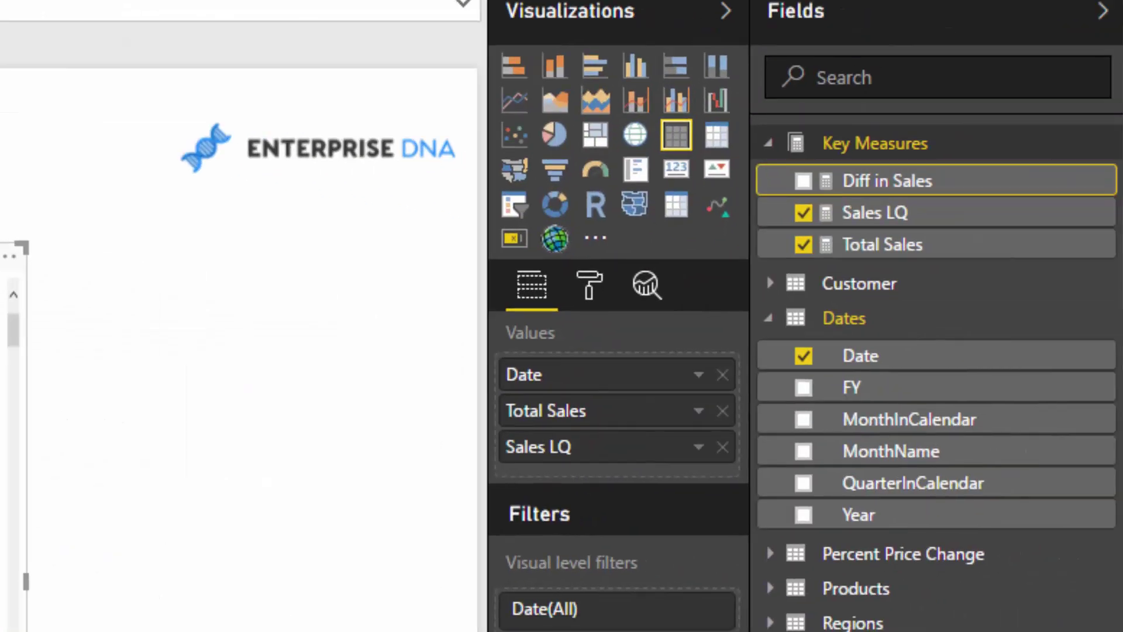
pyautogui.moveTo(764, 195); pyautogui.dragTo(12, 520)
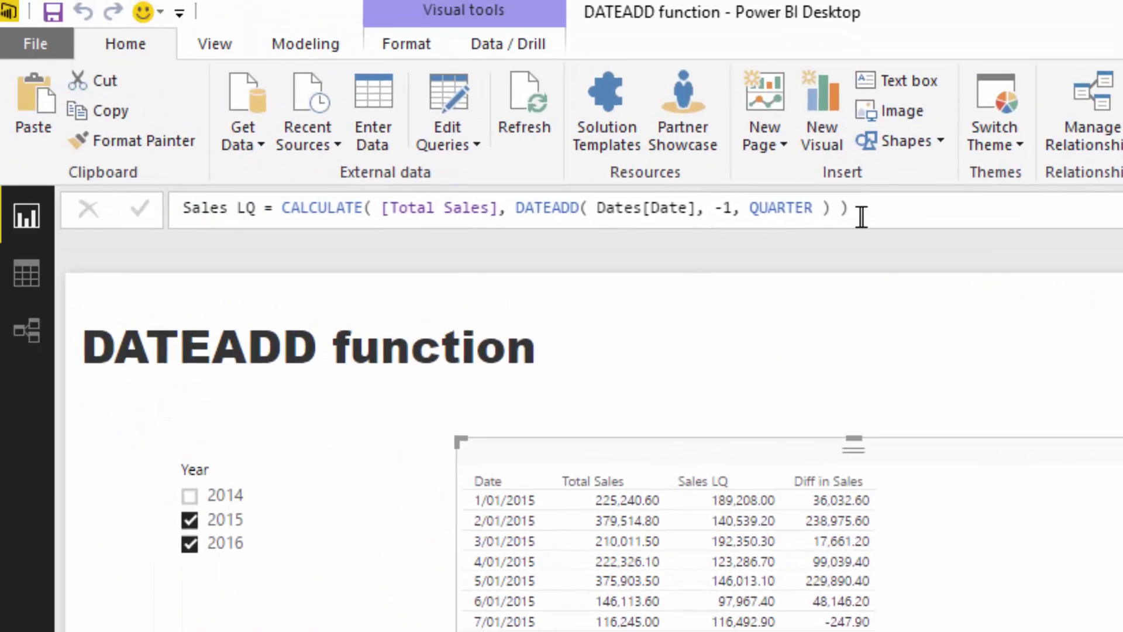
# - Duplicate the Sales LQ formula as Sales 2Q Ago with a -2 quarter offset
pyautogui.moveTo(0, 38); pyautogui.dragTo(0, 35)
pyautogui.hotkey('ctrl', 'c')
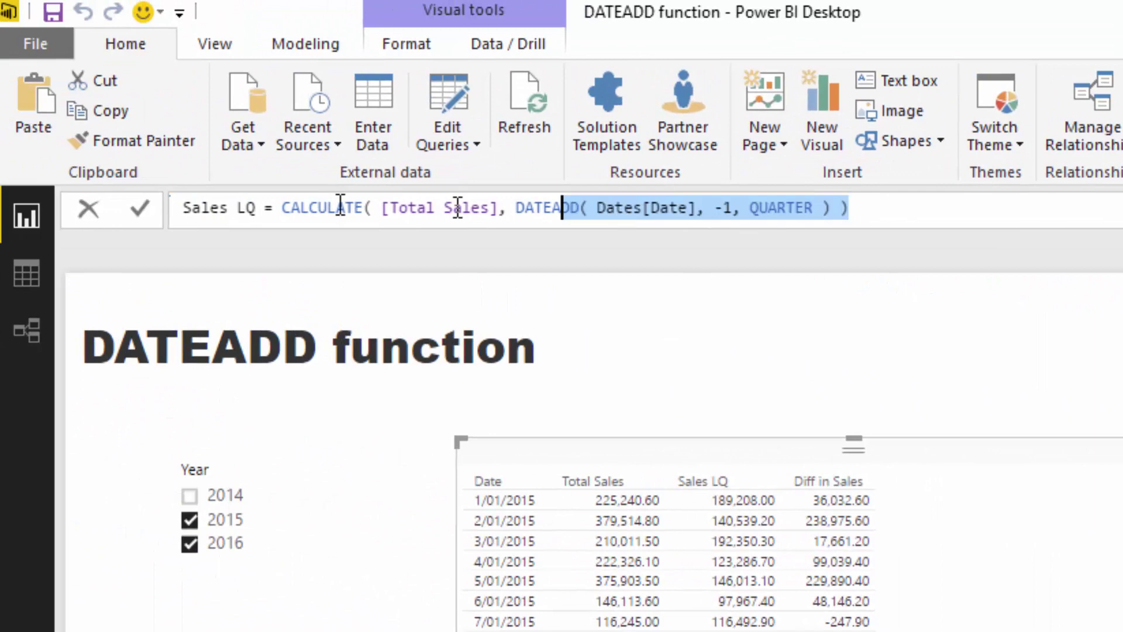
pyautogui.click(1001, 97)
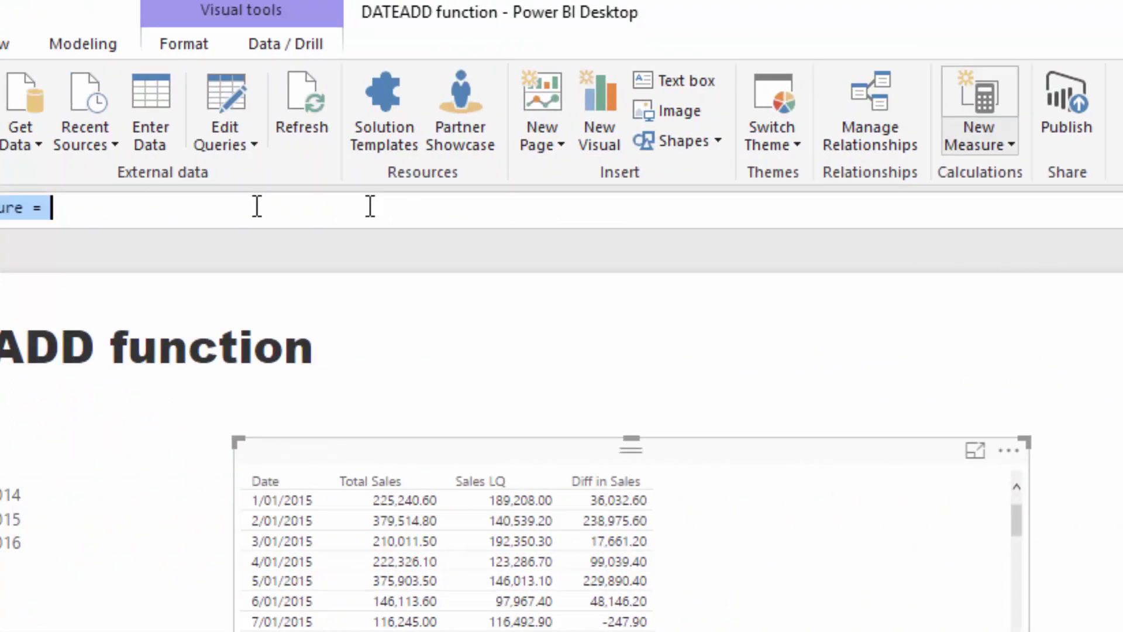
pyautogui.hotkey('ctrl', 'v')
pyautogui.moveTo(256, 209); pyautogui.dragTo(240, 211)
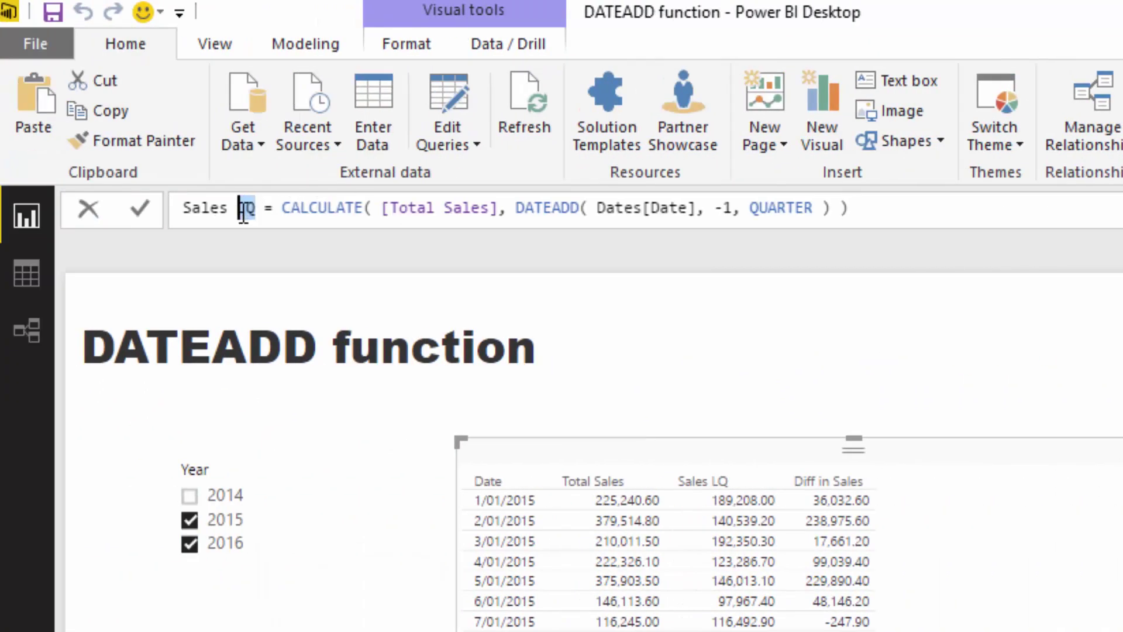
pyautogui.write('1Q Ago')
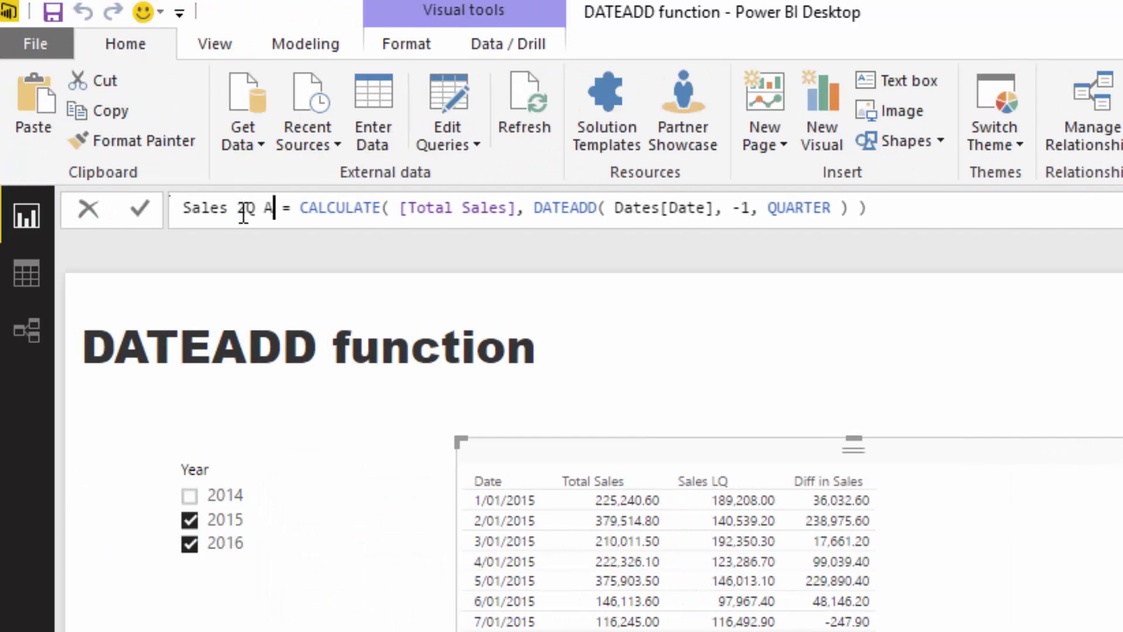
pyautogui.click(770, 209)
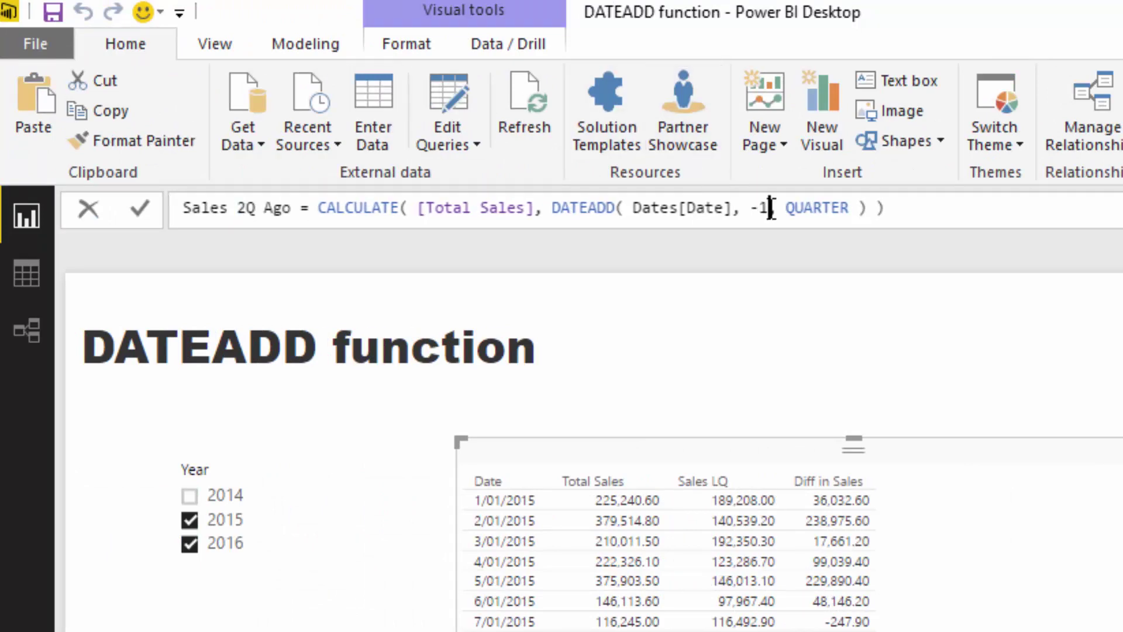
pyautogui.press('BackSpace')
pyautogui.write('2')
pyautogui.press('Return')
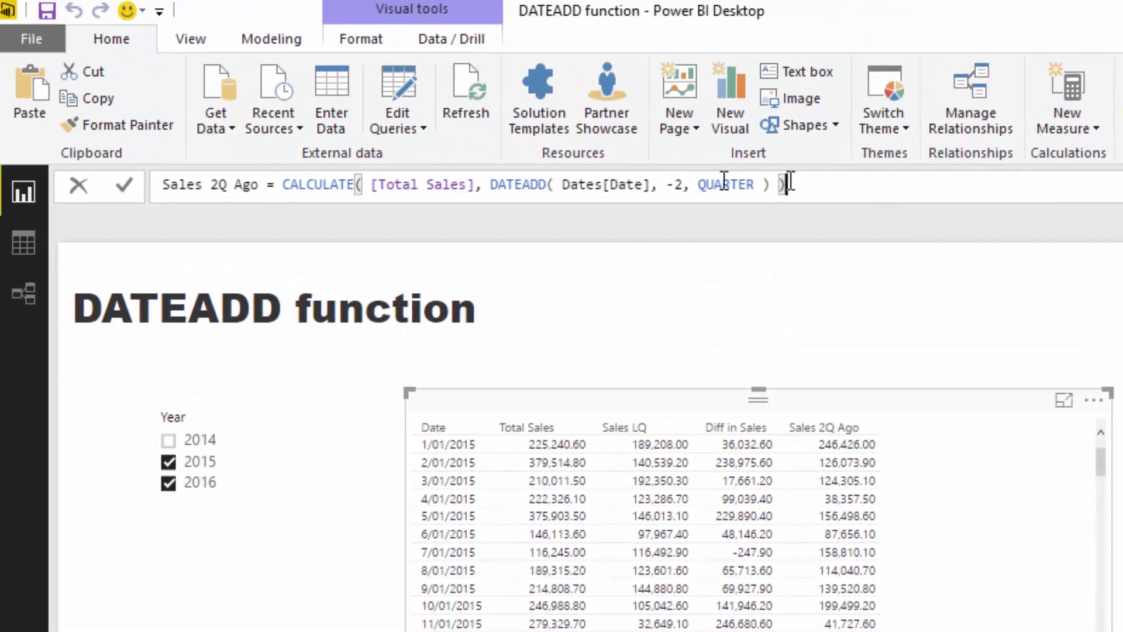
# - Create a Sales 3Q Ago measure by reusing the Sales 2Q Ago formula with offset -3
pyautogui.moveTo(789, 183); pyautogui.dragTo(131, 179)
pyautogui.hotkey('ctrl', 'c')
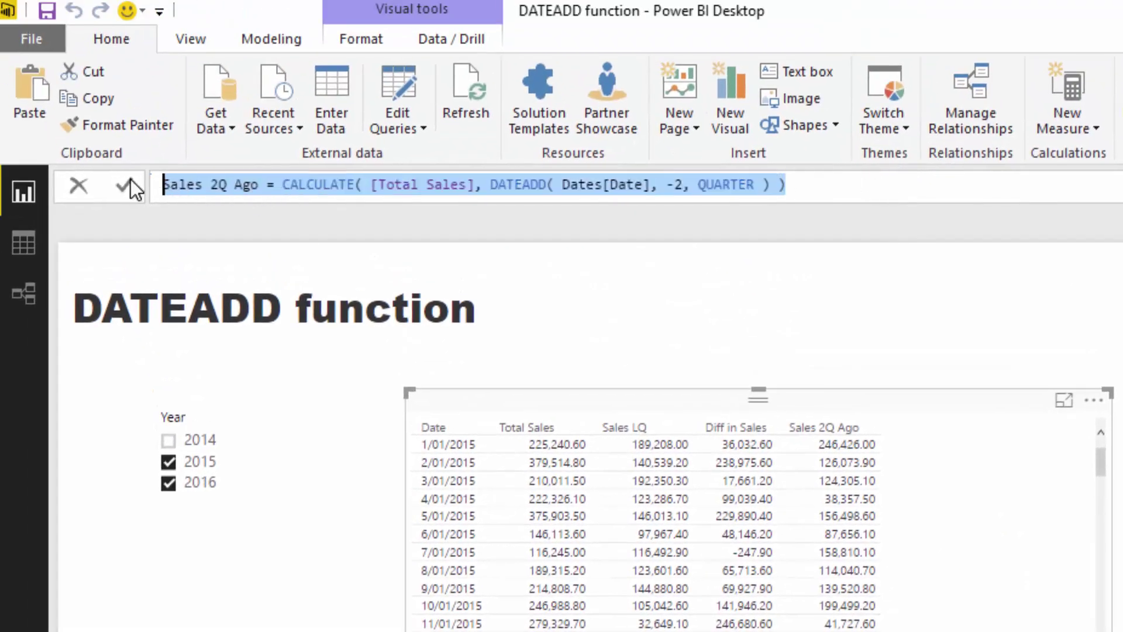
pyautogui.click(1066, 100)
pyautogui.hotkey('ctrl', 'v')
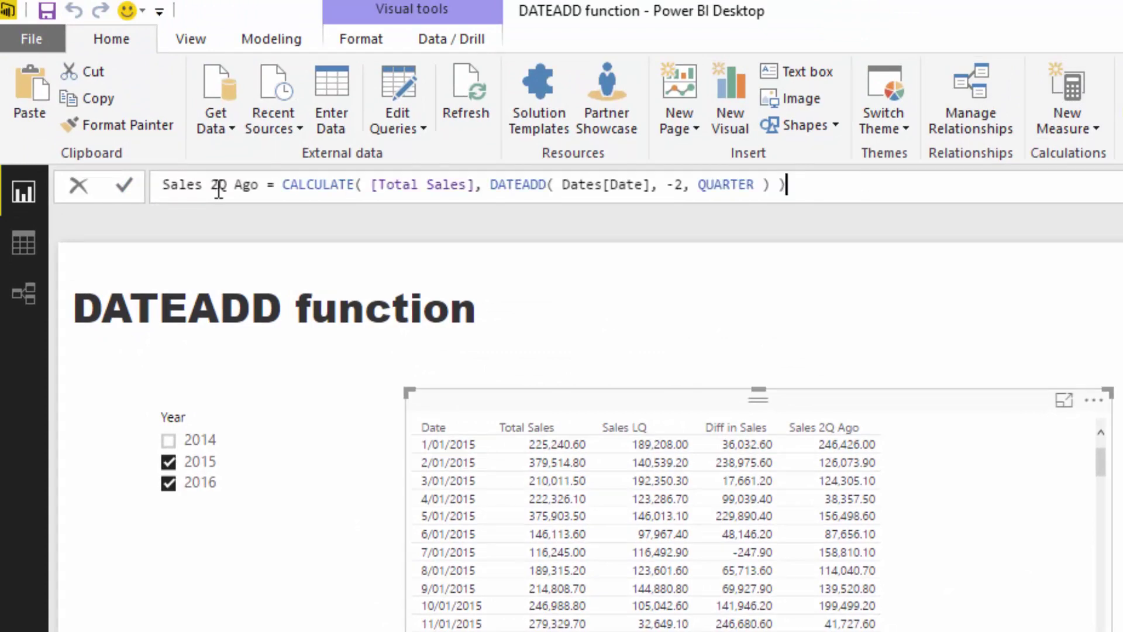
pyautogui.doubleClick(679, 184)
pyautogui.write('3')
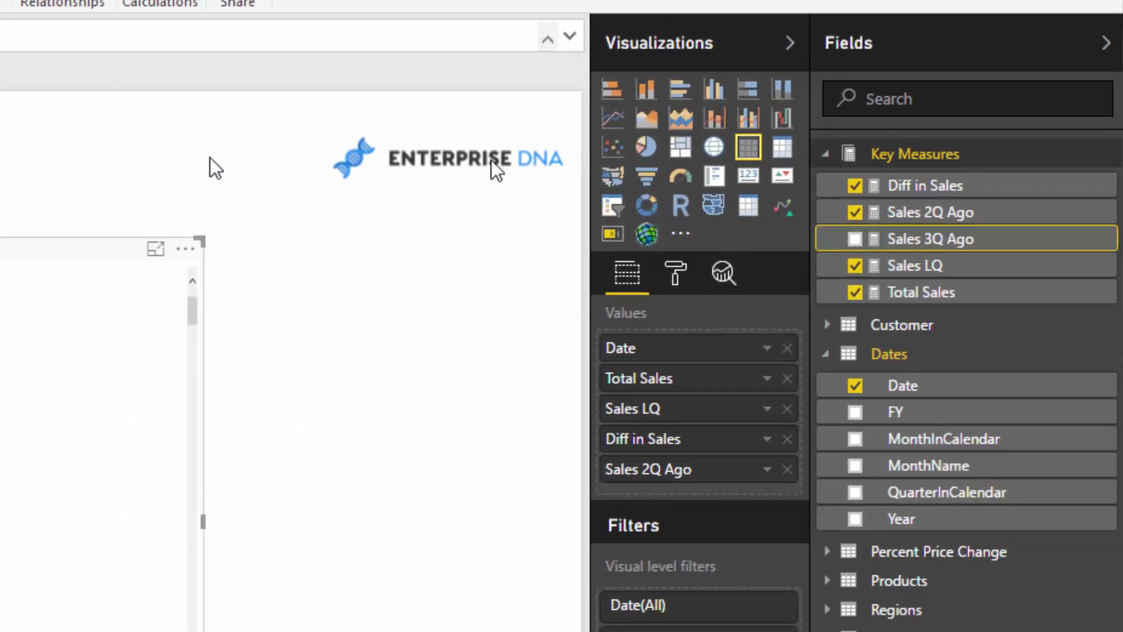
# - Add Sales 3Q Ago as a sixth table column and nudge the table up and left
pyautogui.moveTo(968, 240); pyautogui.dragTo(842, 351)
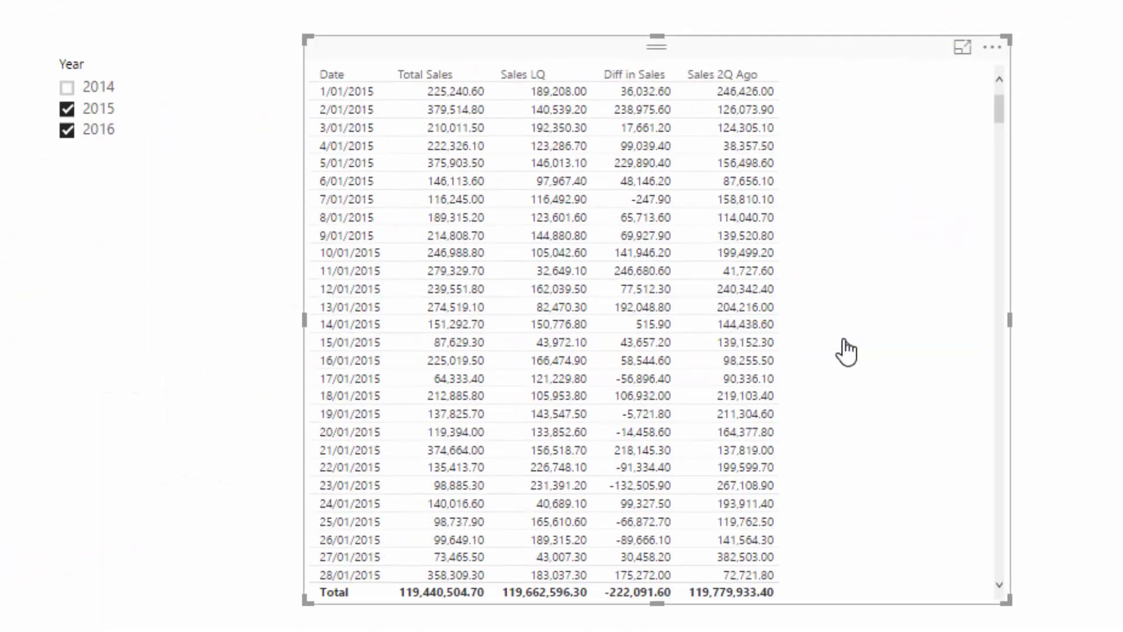
pyautogui.scroll(-4, 879, 319)
pyautogui.scroll(-3, 879, 320)
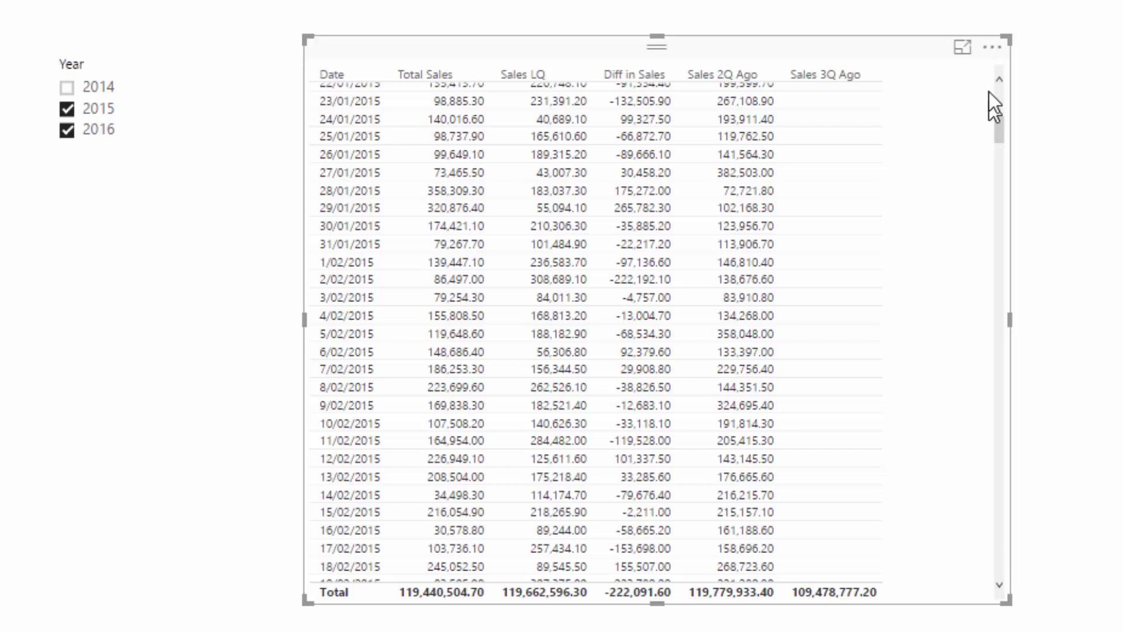
pyautogui.moveTo(1001, 125); pyautogui.dragTo(1018, 81)
pyautogui.moveTo(845, 44); pyautogui.dragTo(811, 40)
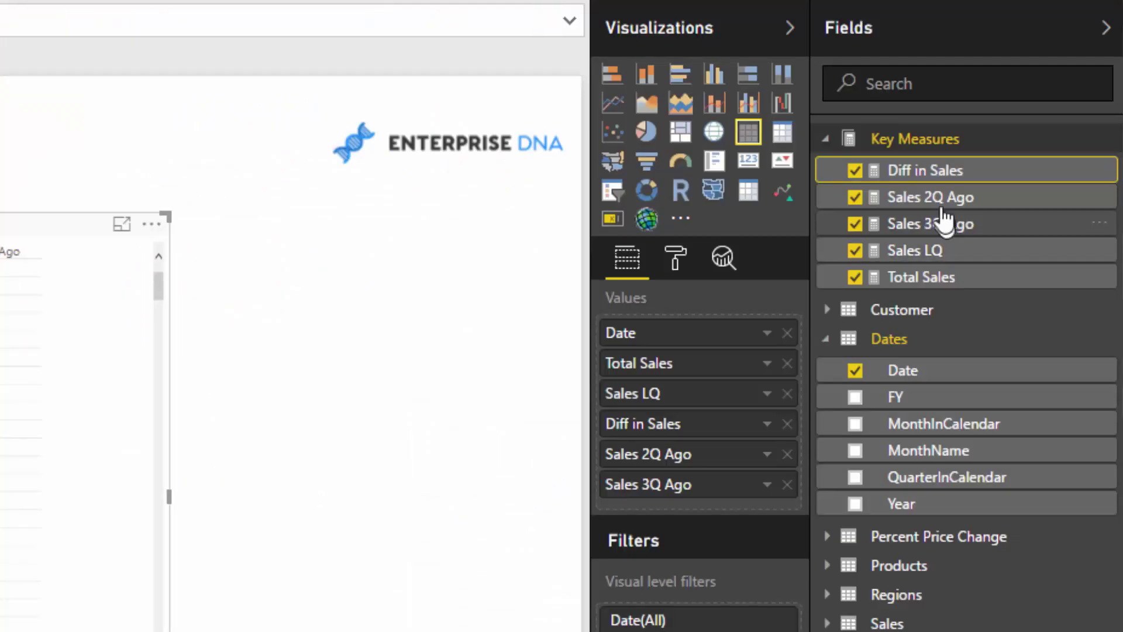
# - Review the Sales 2Q Ago formula, then shift the table visual slightly right and up
pyautogui.click(924, 199)
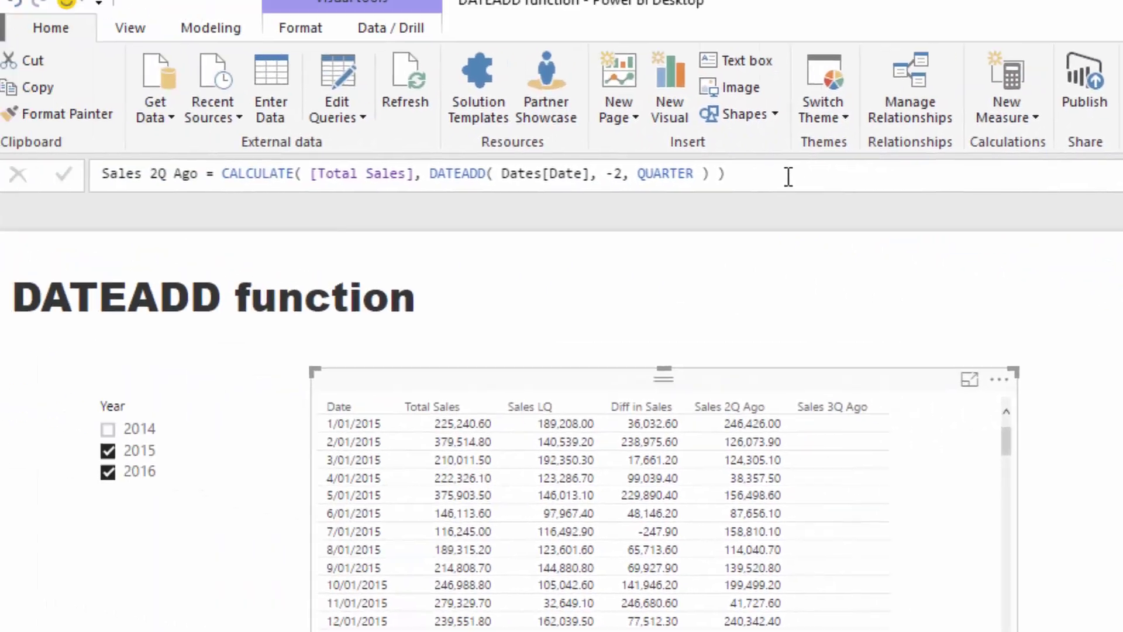
pyautogui.moveTo(789, 177); pyautogui.dragTo(169, 173)
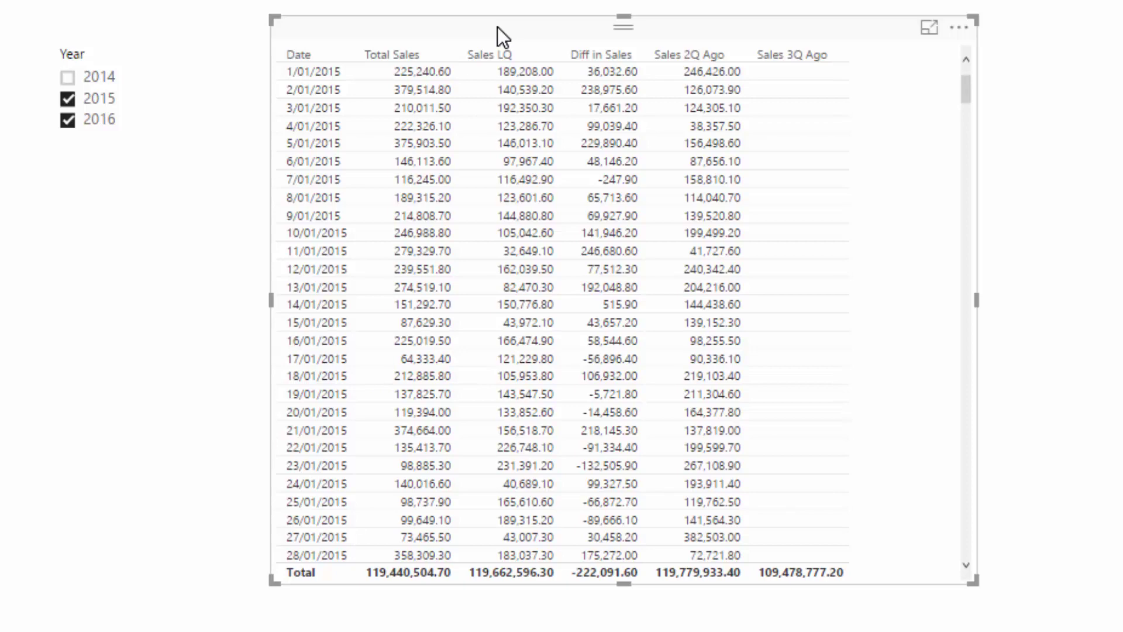
pyautogui.moveTo(536, 26); pyautogui.dragTo(563, 19)
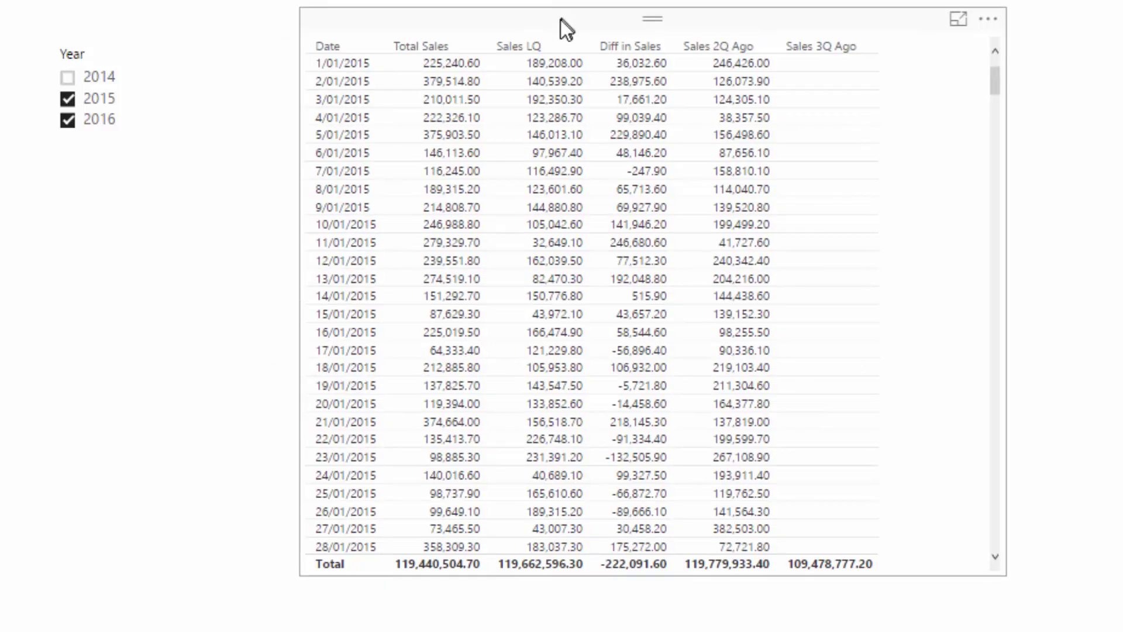